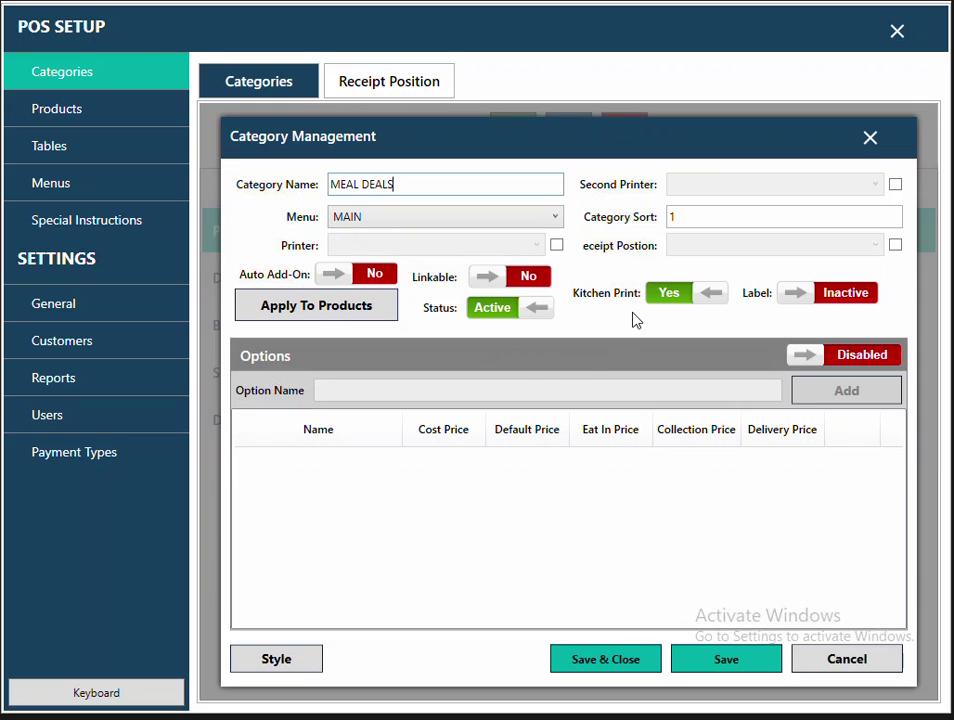
Step: Turn off kitchen printing for the MEAL DEALS category, save it and leave the POS setup
left_click(678, 296)
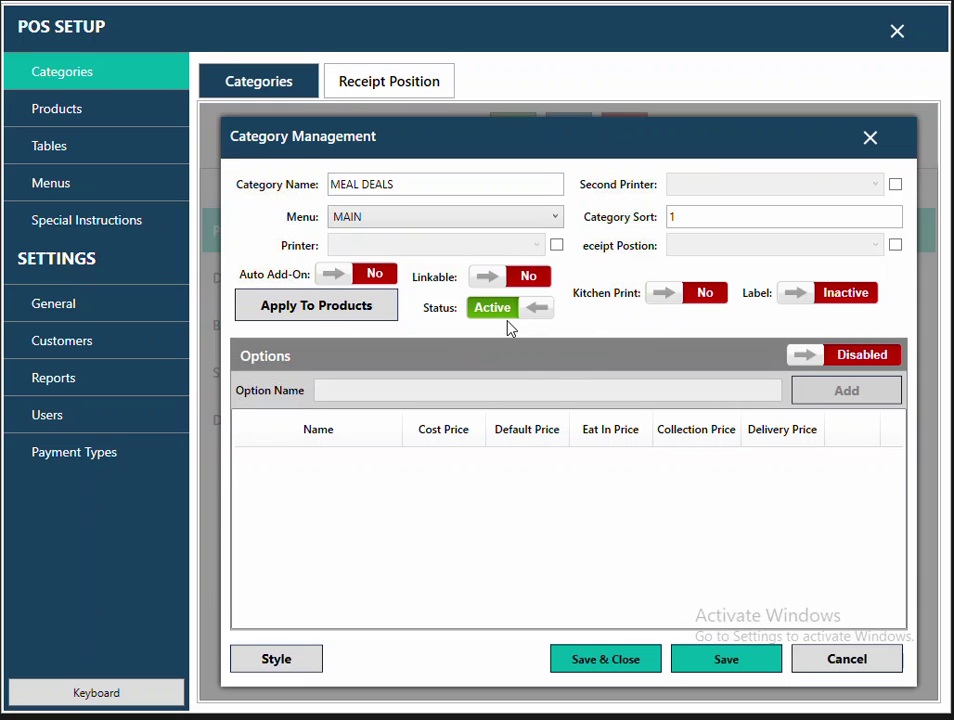
left_click(611, 658)
left_click(896, 31)
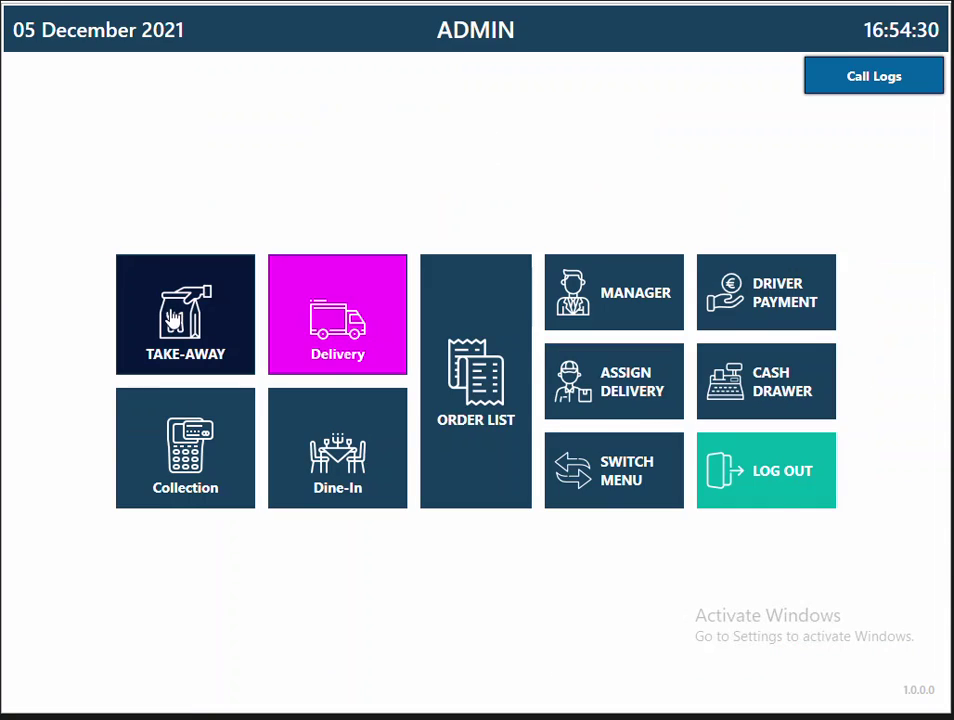
Step: Start a take-away order, show the MEAL DEALS category and enlarge the category area to fit all category tiles
left_click(172, 318)
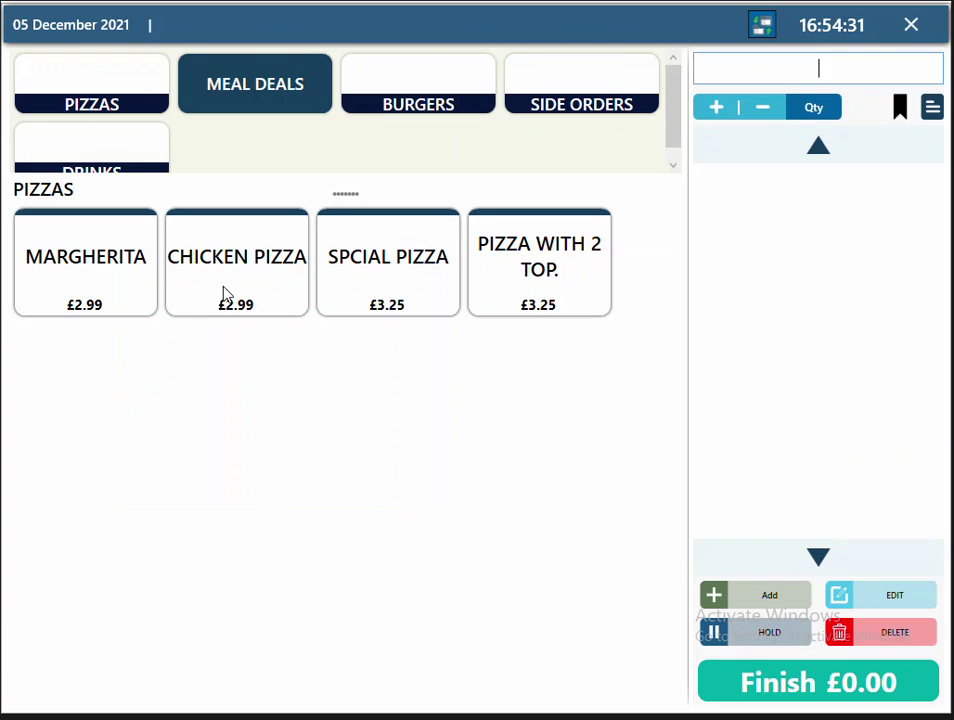
left_click(258, 100)
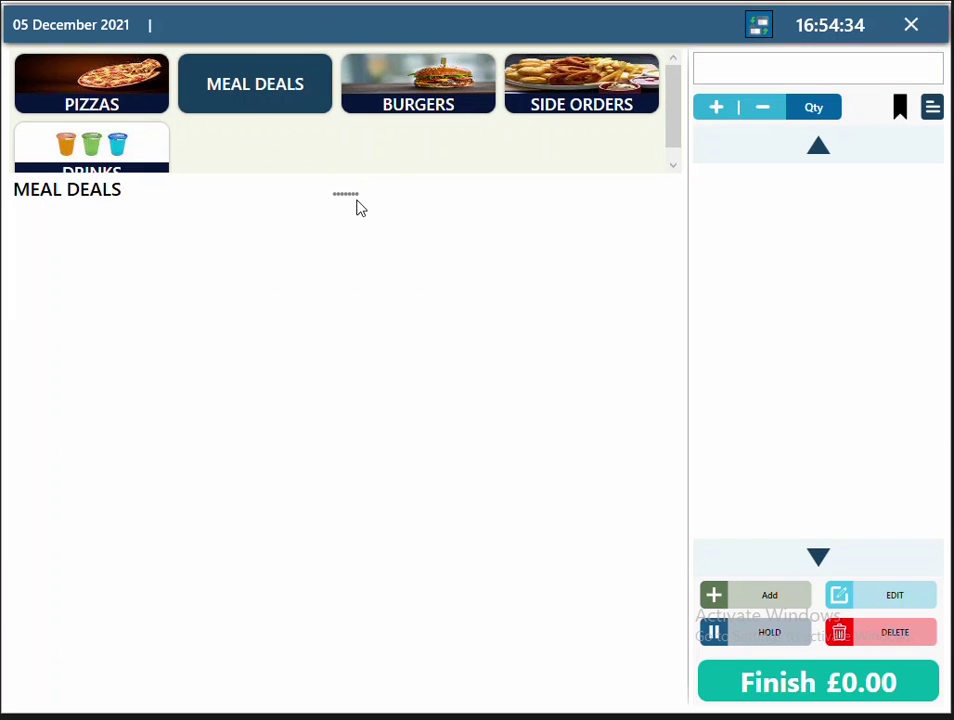
left_click_drag(347, 194, 352, 217)
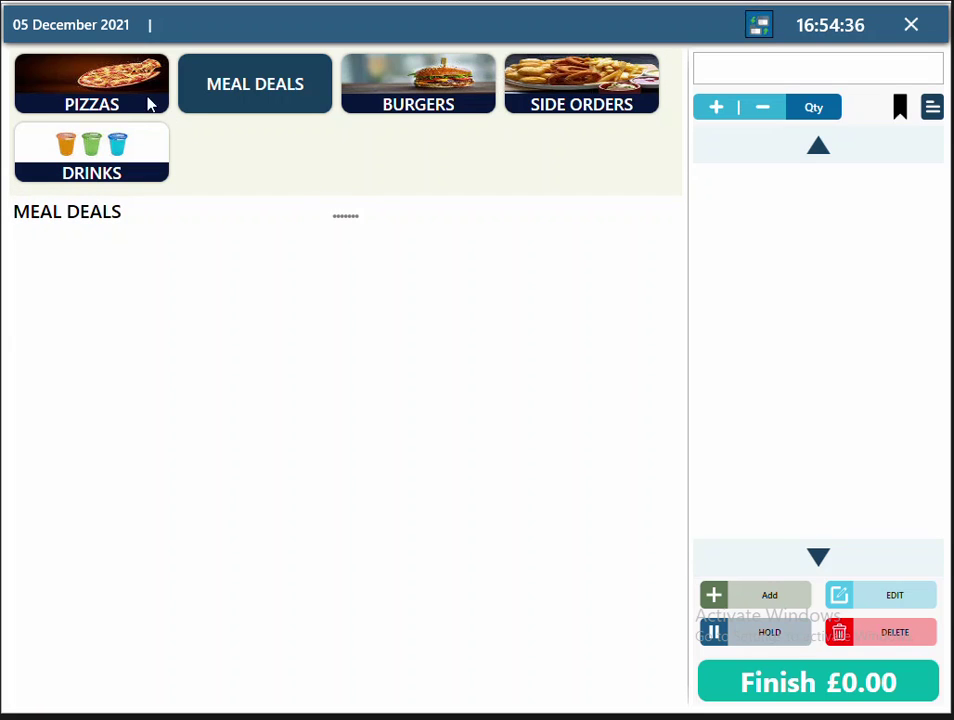
Step: Review the products in the PIZZAS and DRINKS categories, then leave the take-away order
left_click(115, 95)
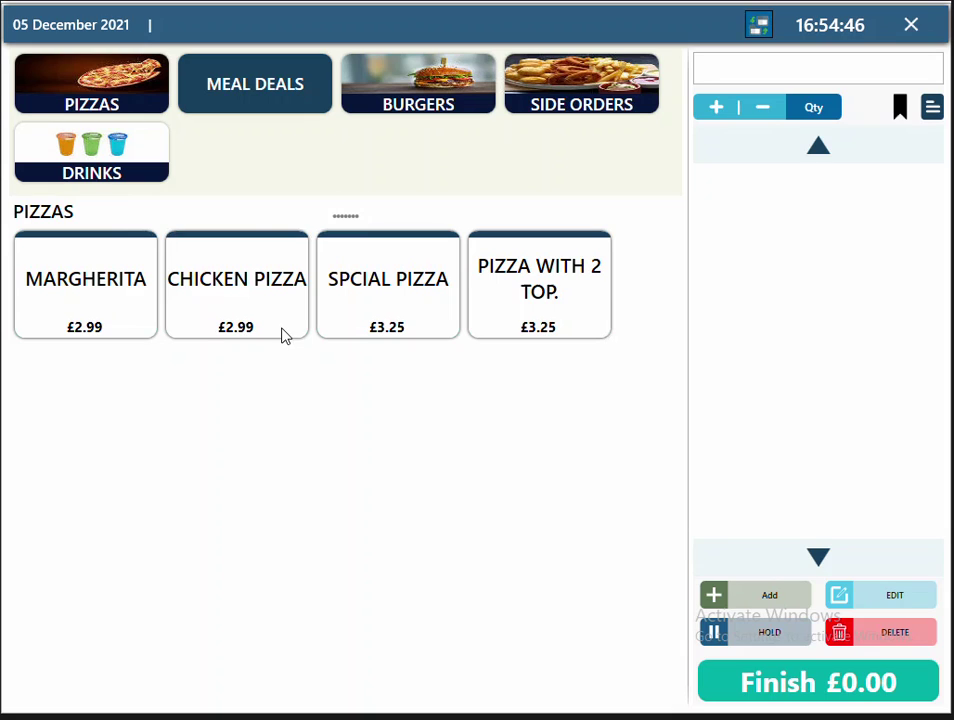
left_click(114, 171)
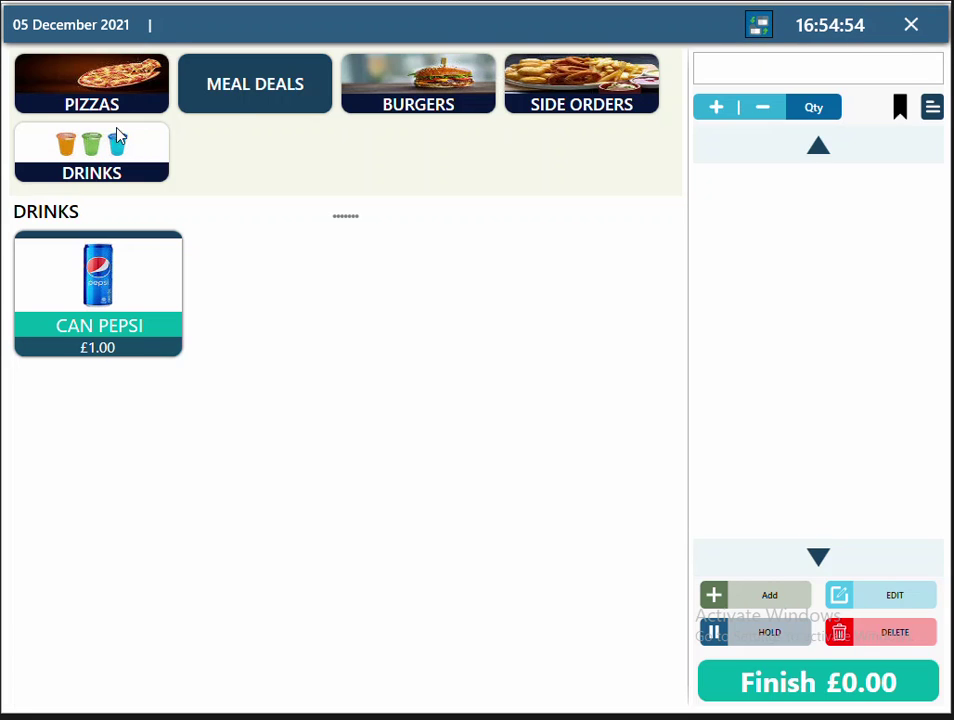
left_click(139, 101)
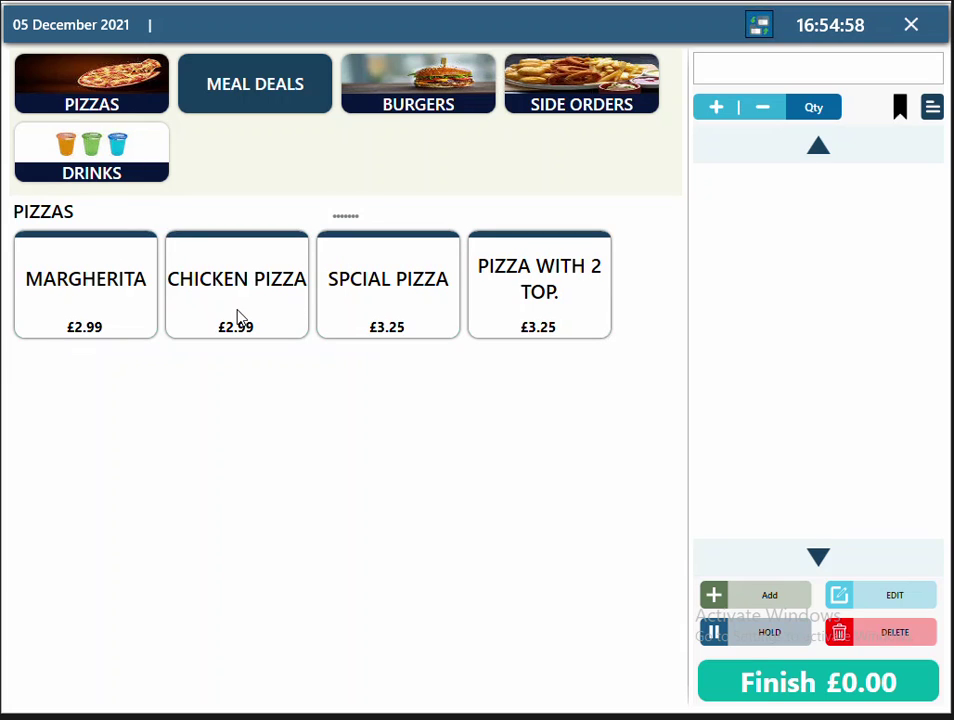
left_click(104, 158)
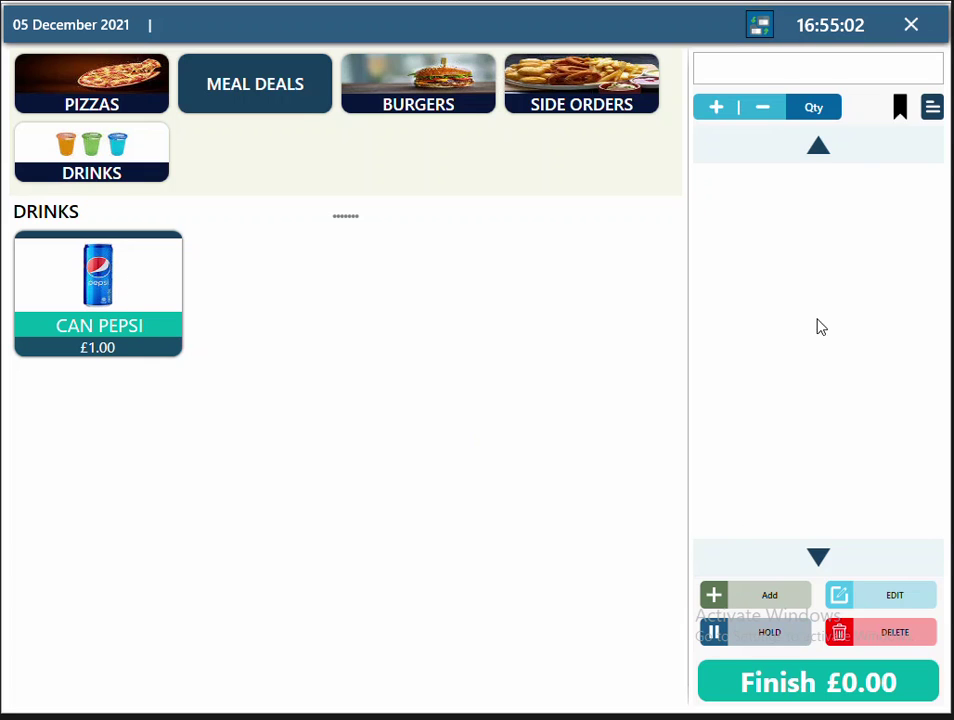
left_click(910, 28)
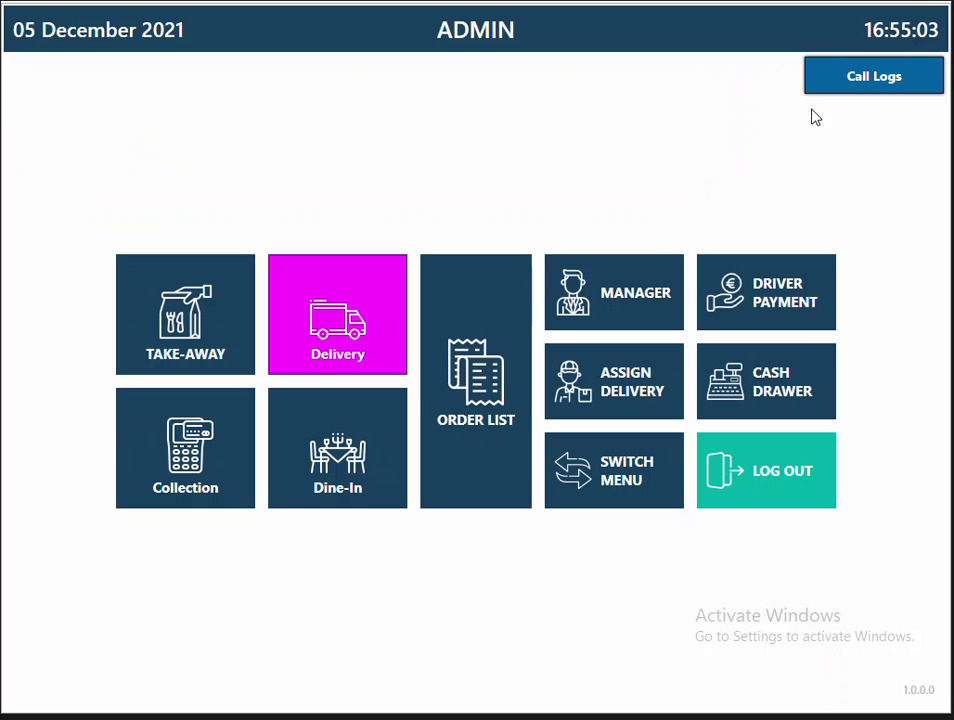
Step: Add a product named ANY 2 PIZZAS with a default price of £3.49 to the MEAL DEALS category
left_click(615, 287)
left_click(68, 117)
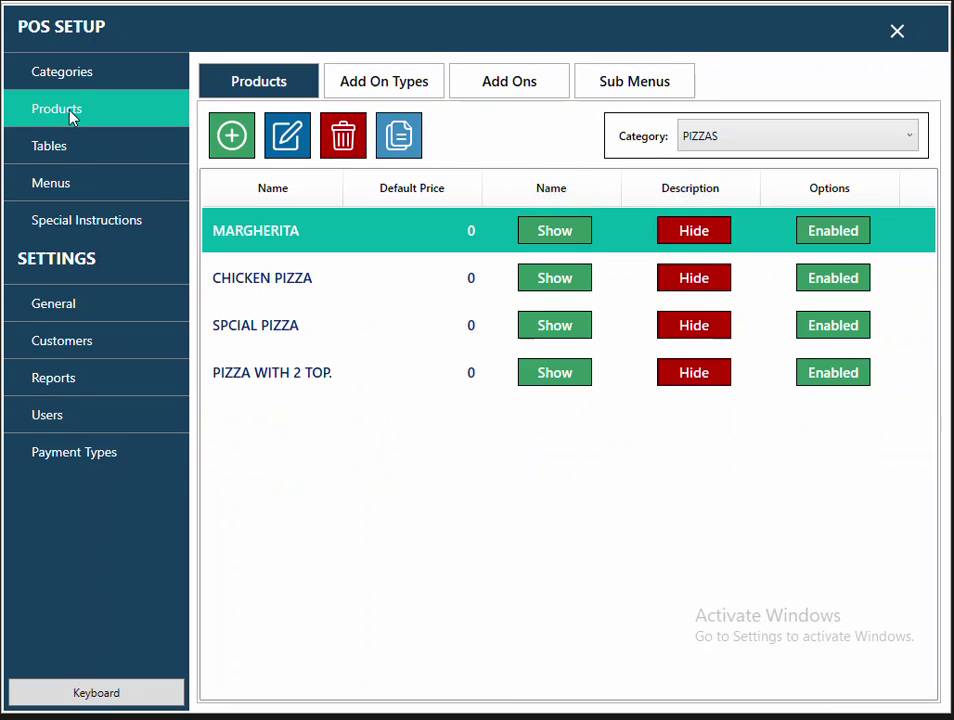
left_click(728, 136)
left_click(722, 256)
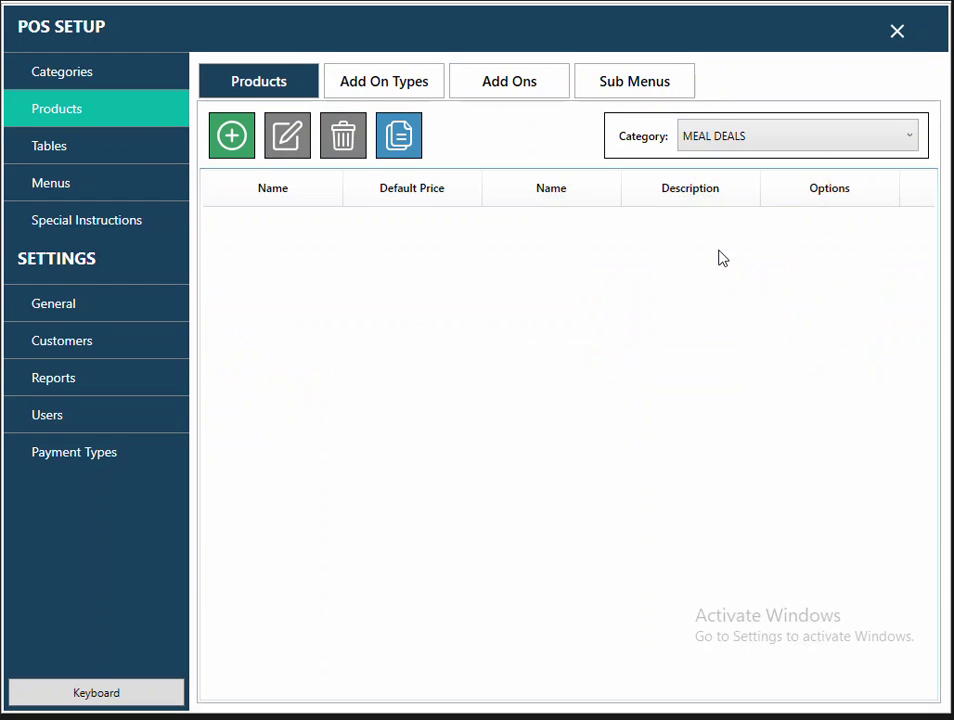
left_click(234, 148)
left_click(336, 221)
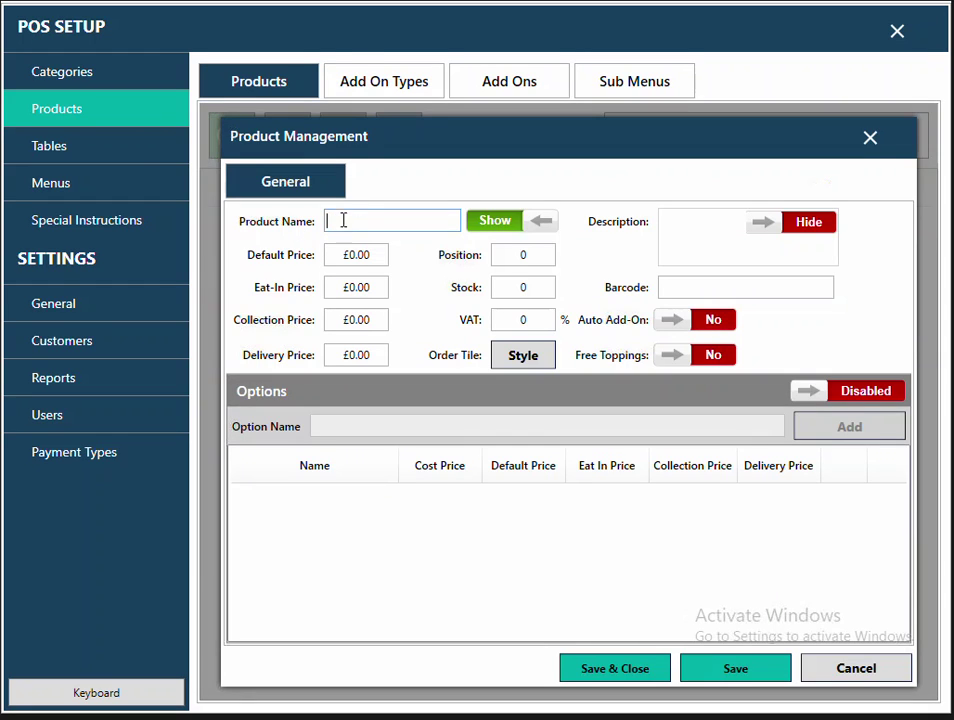
type("ANY 2 PIZZAS")
left_click(373, 248)
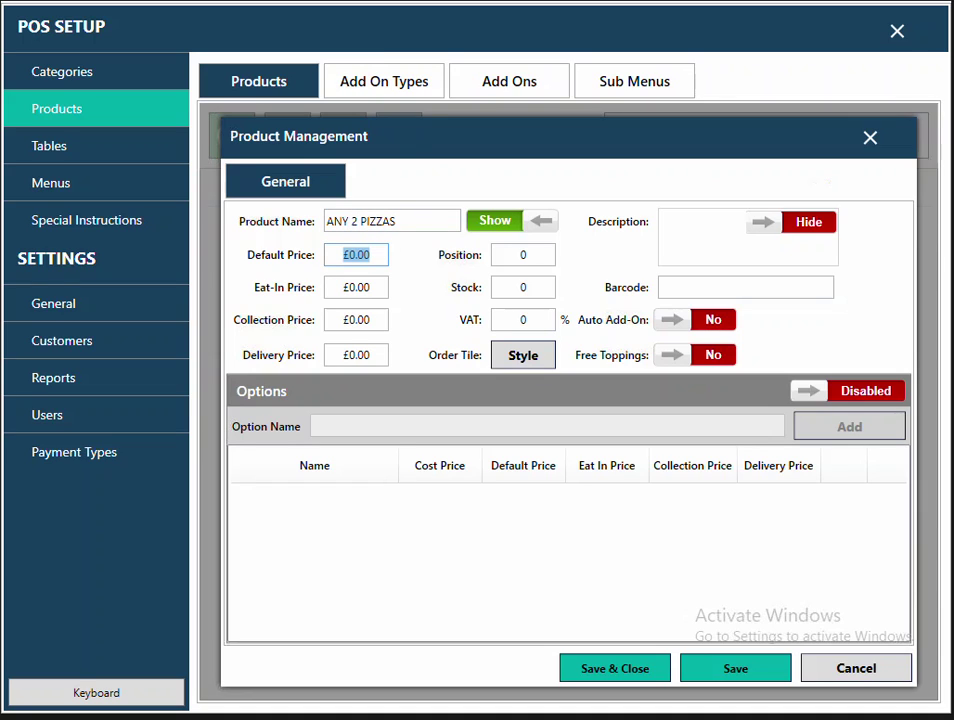
type("3.49")
left_click(654, 668)
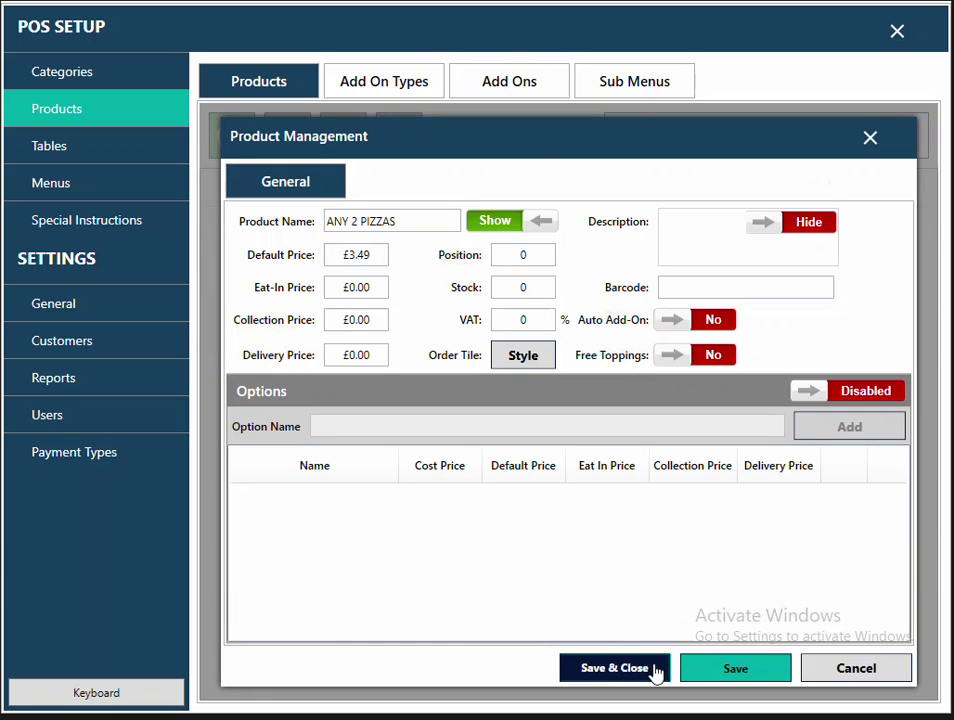
left_click(894, 32)
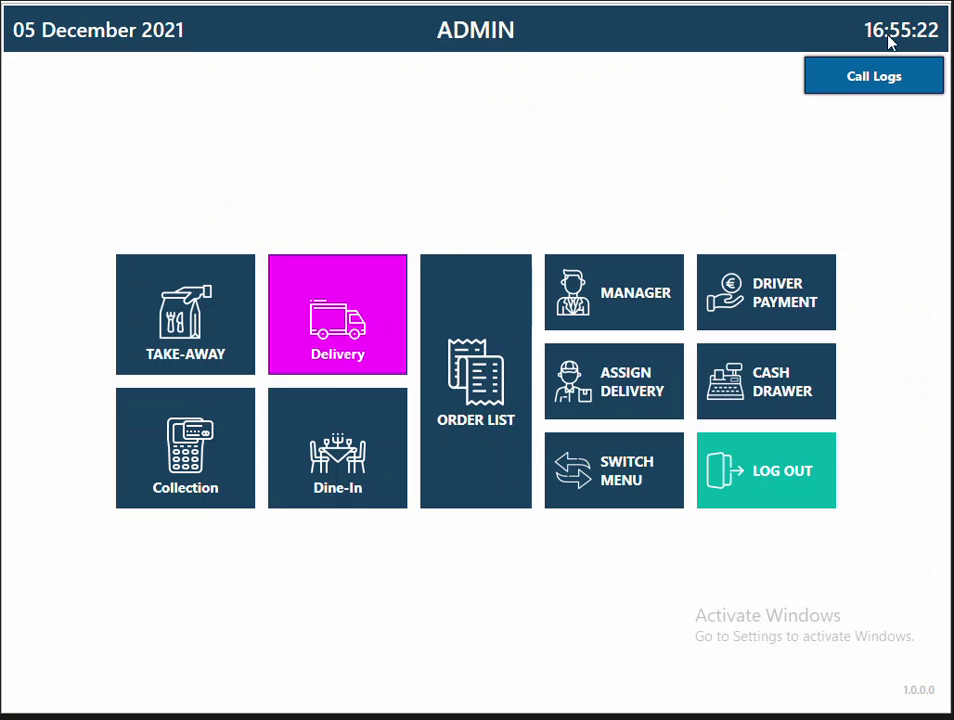
Step: Try adding ANY 2 PIZZAS from MEAL DEALS to a take-away order, and discard the order
left_click(215, 360)
left_click(270, 97)
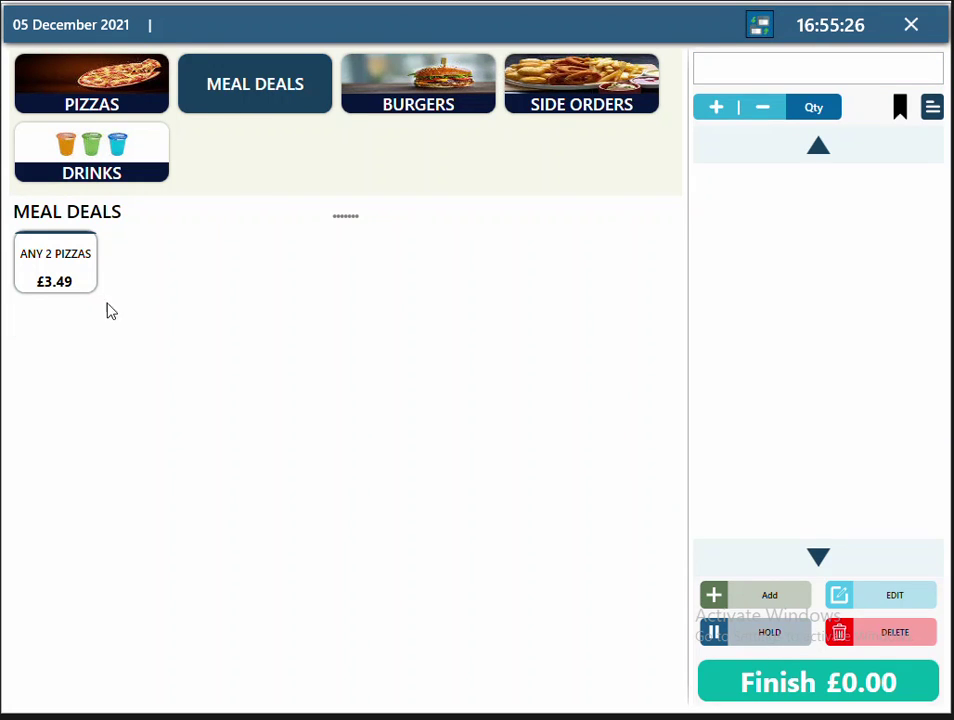
left_click(80, 288)
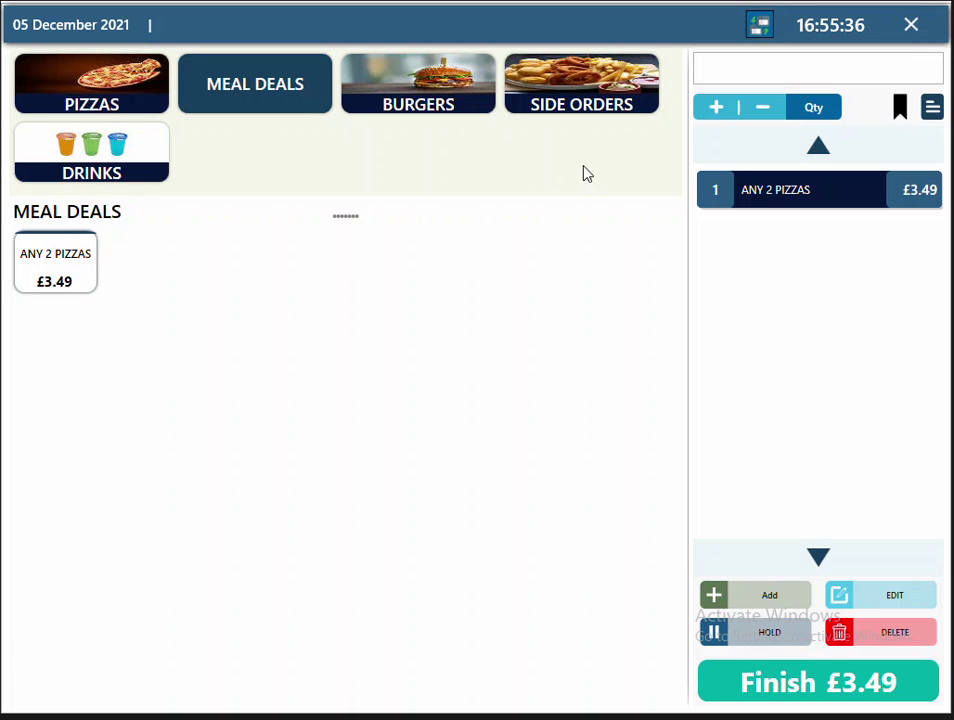
left_click(910, 30)
left_click(490, 414)
Step: Assign PIZZAS as a sub menu of the MEAL DEALS product ANY 2 PIZZAS with 2 clicks and save it
left_click(620, 315)
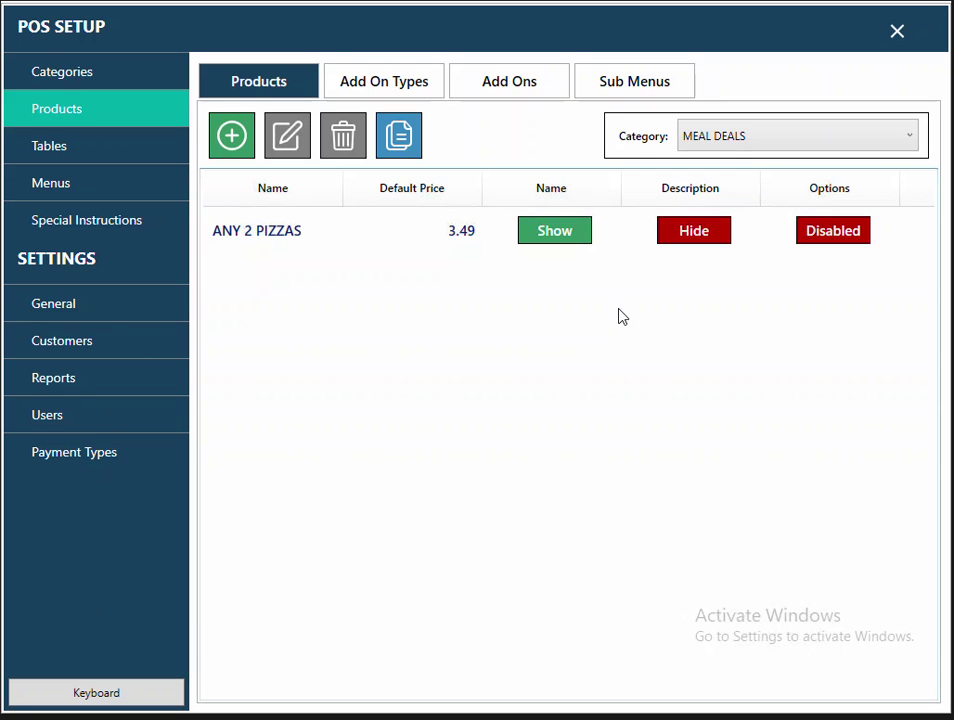
left_click(660, 82)
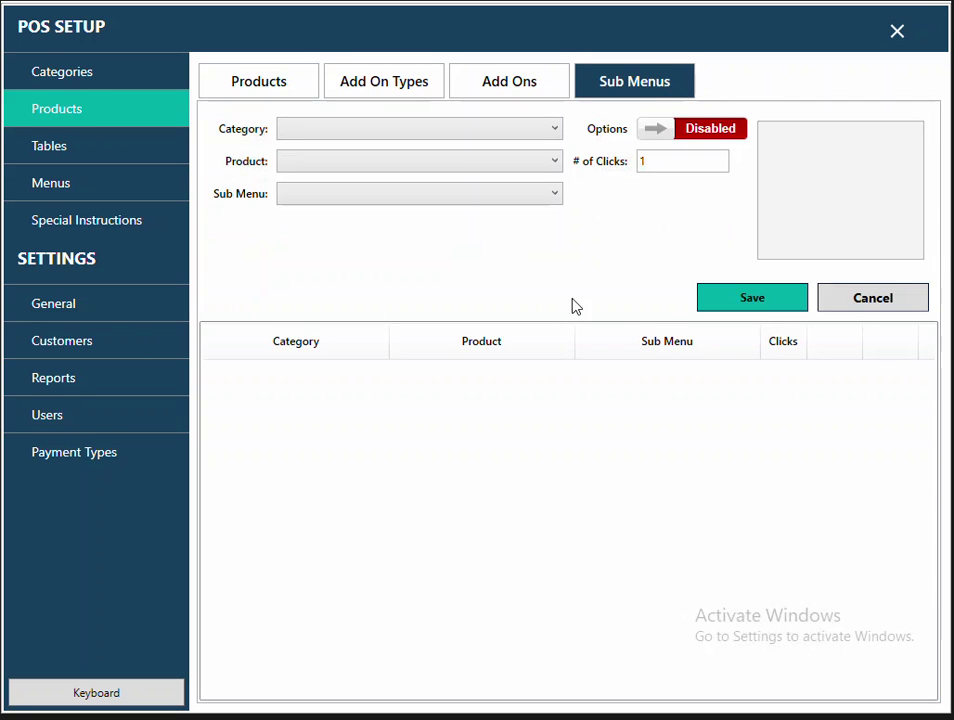
left_click(530, 143)
left_click(309, 245)
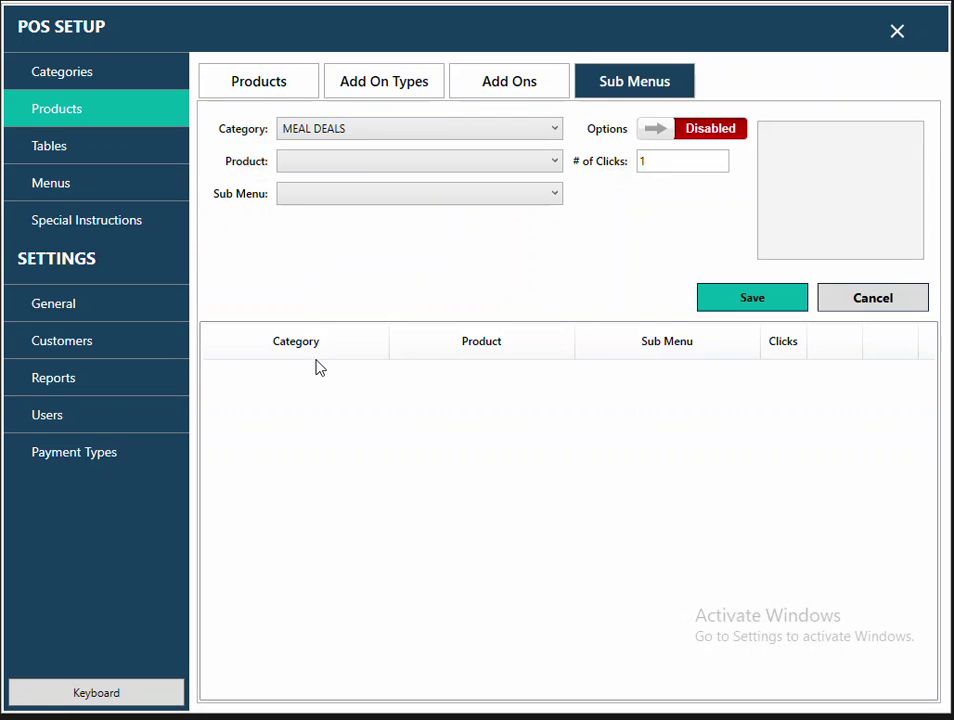
left_click(379, 162)
left_click(352, 184)
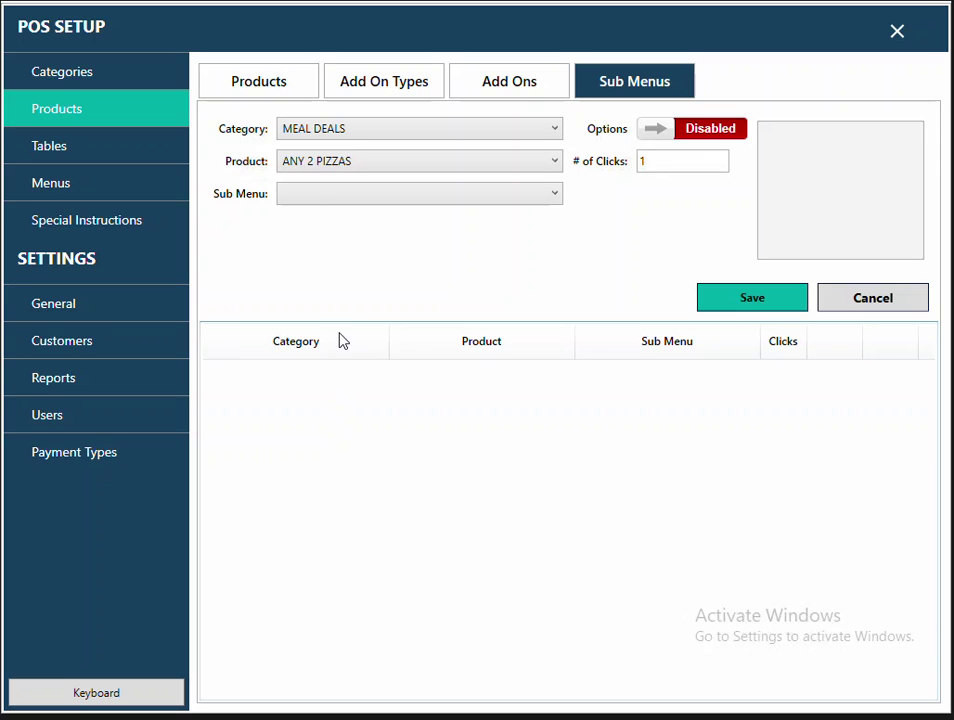
left_click(333, 200)
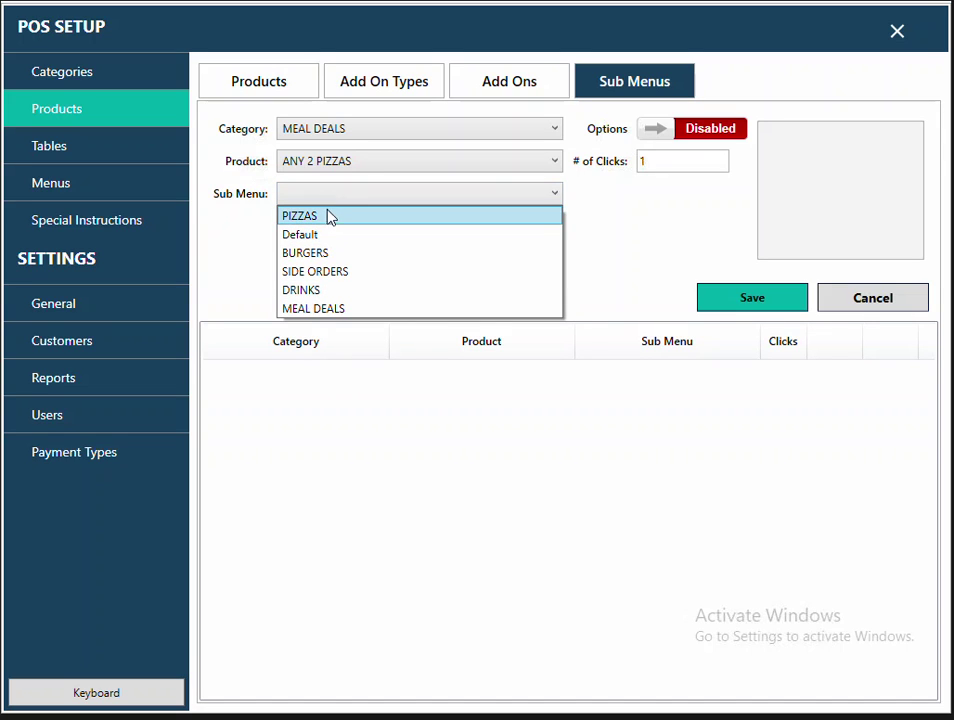
left_click(329, 217)
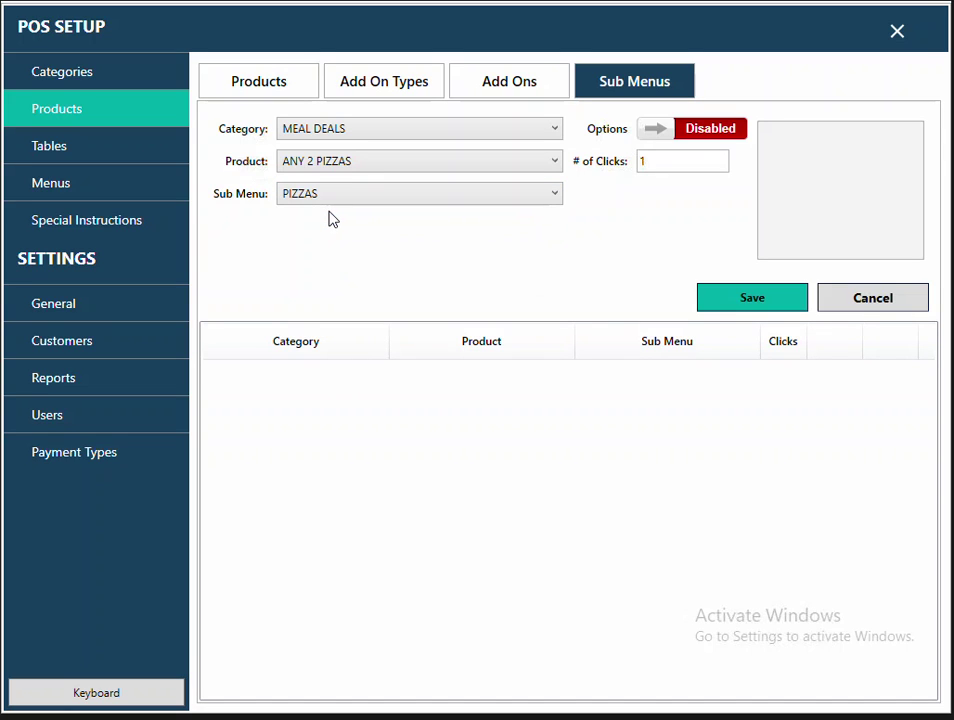
double_click(654, 162)
type("31")
left_click(742, 316)
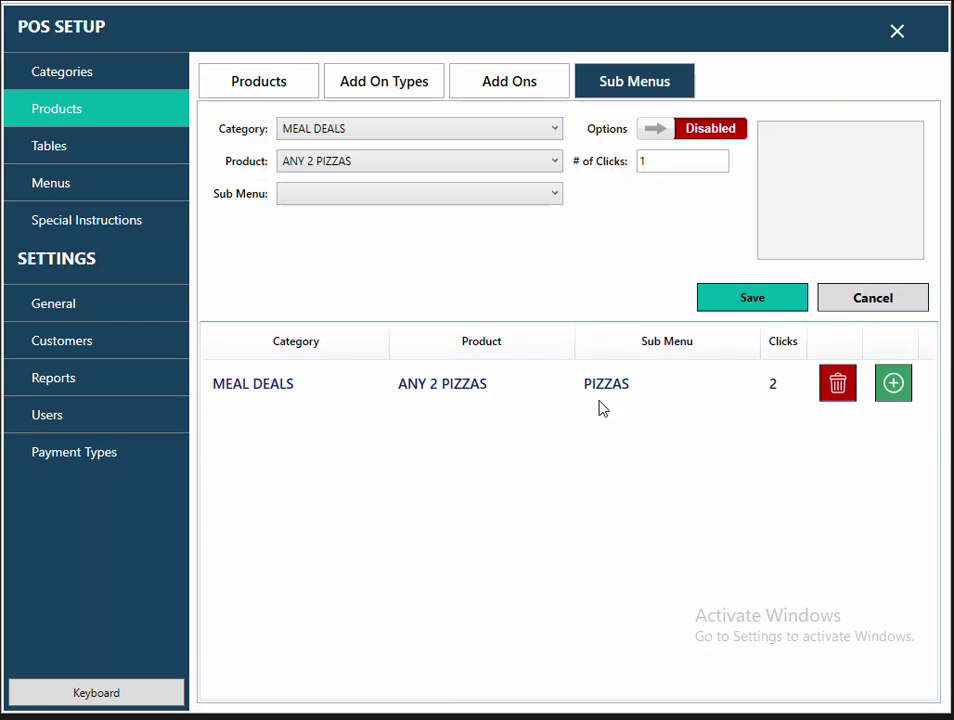
Step: Add DRINKS as another sub menu of ANY 2 PIZZAS with 1 click, save it and leave the setup
left_click(340, 170)
left_click(340, 170)
left_click(328, 200)
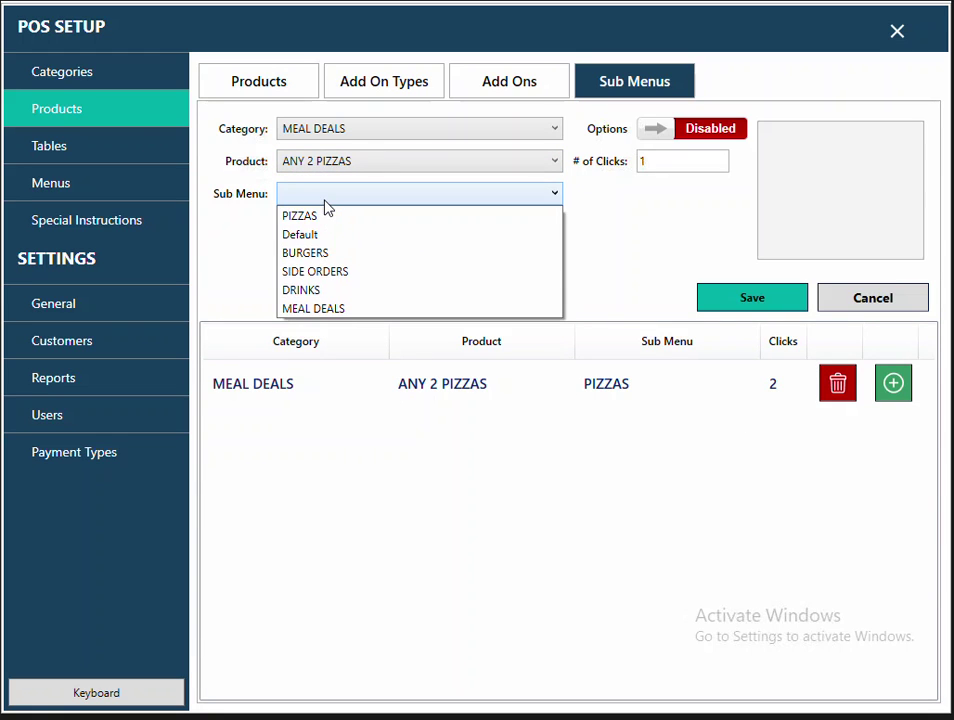
left_click(319, 292)
double_click(652, 160)
left_click(750, 310)
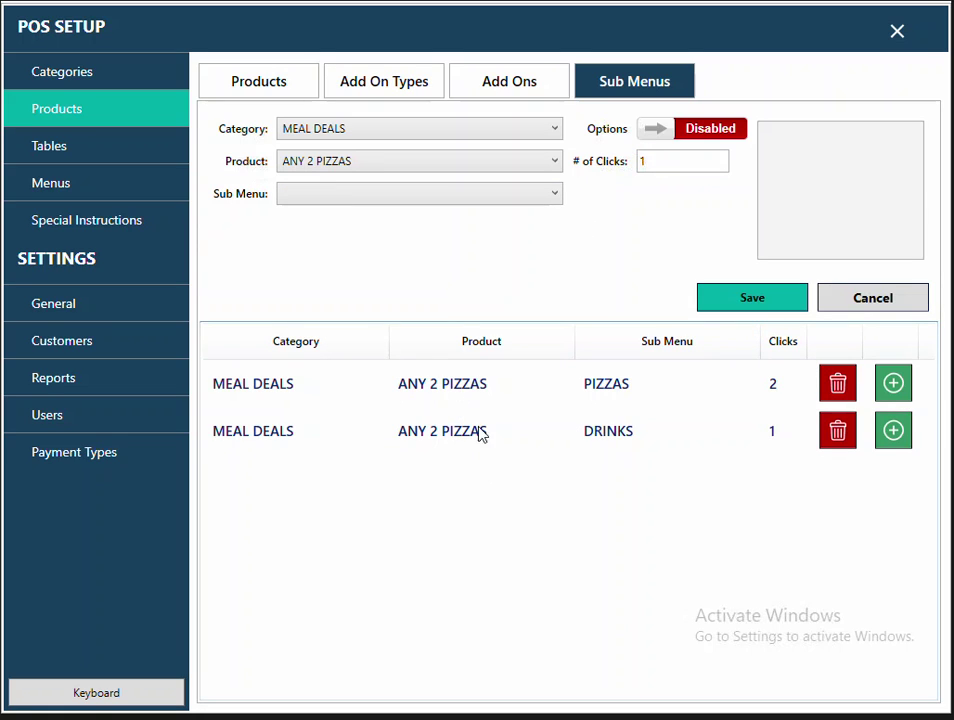
left_click(897, 40)
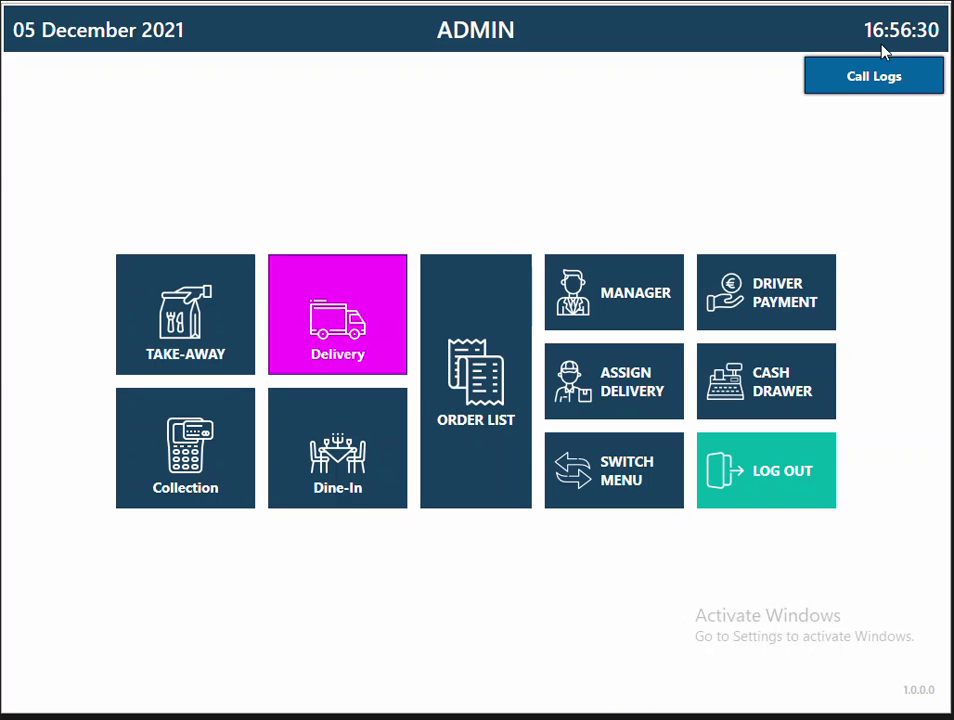
Step: Add an ANY 2 PIZZAS deal with MARGHERITA, CHICKEN PIZZA and CAN PEPSI to a new take-away order
left_click(233, 320)
left_click(283, 100)
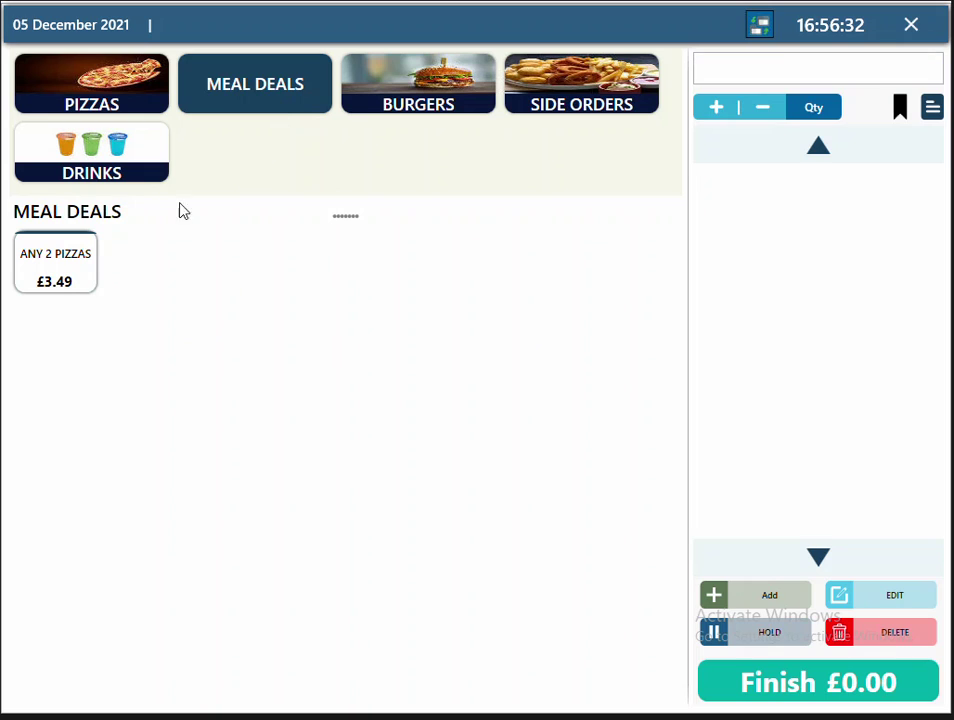
left_click(55, 284)
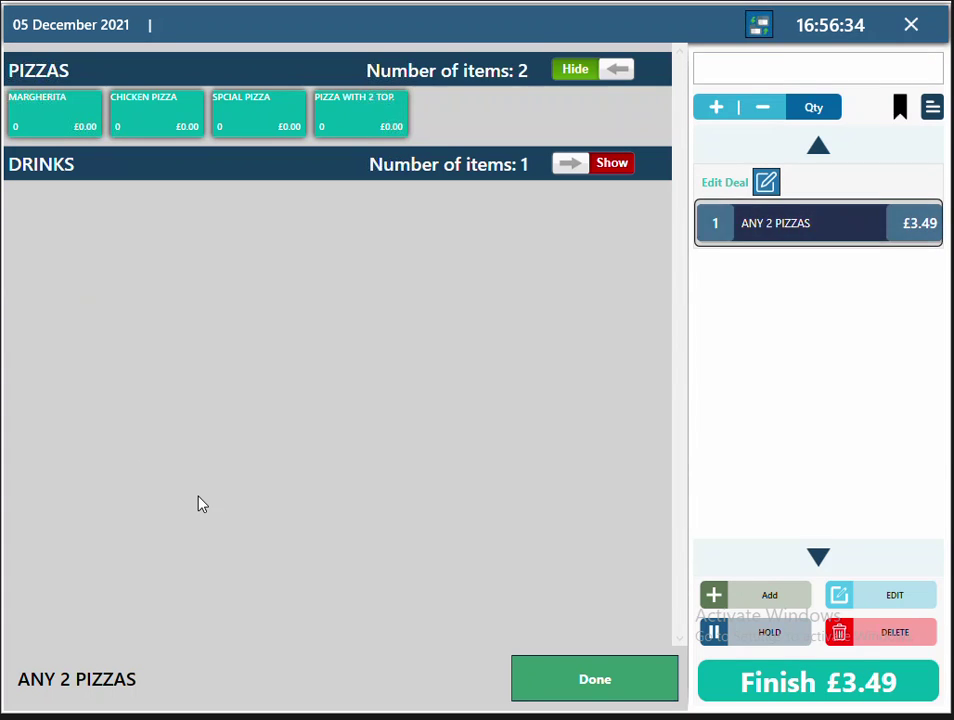
left_click(60, 130)
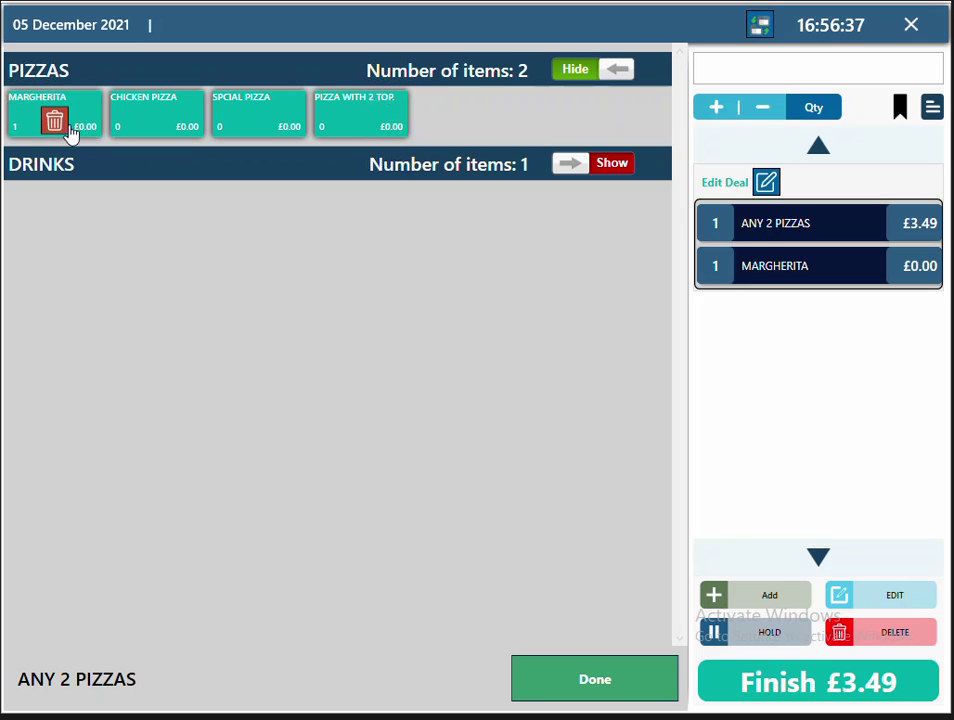
left_click(152, 127)
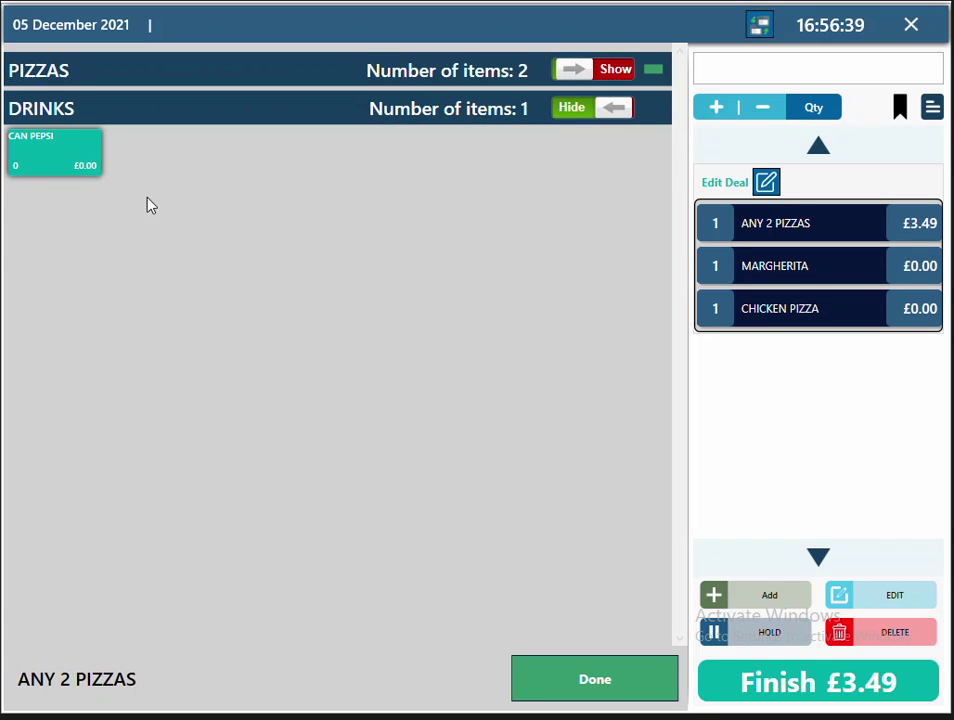
left_click(57, 163)
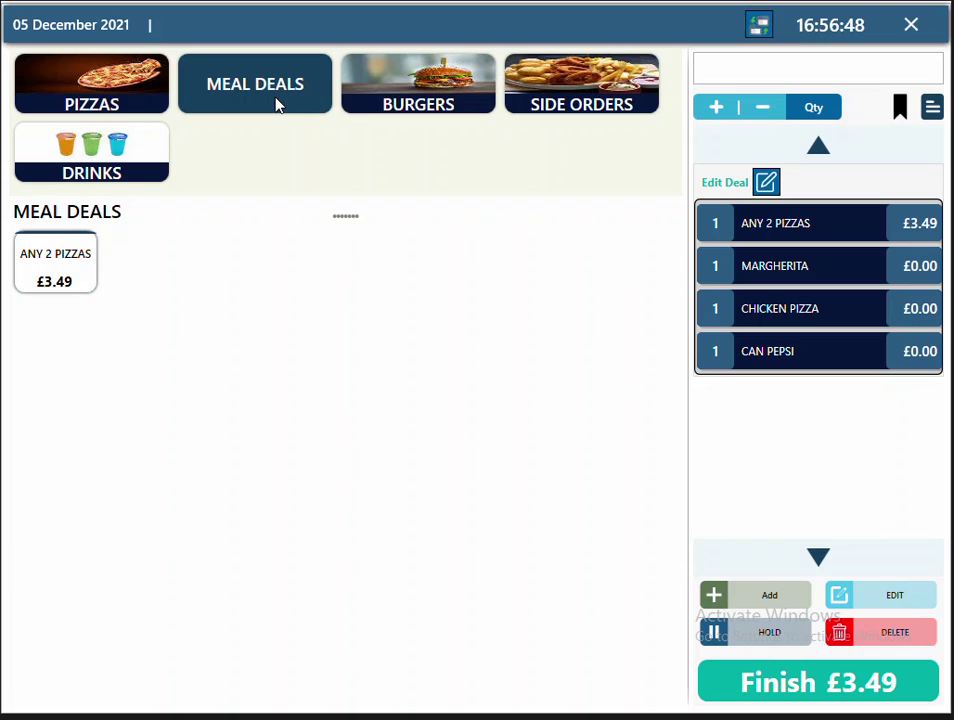
Step: Add a second ANY 2 PIZZAS deal without any choices to the take-away order, and discard the whole order
left_click(50, 281)
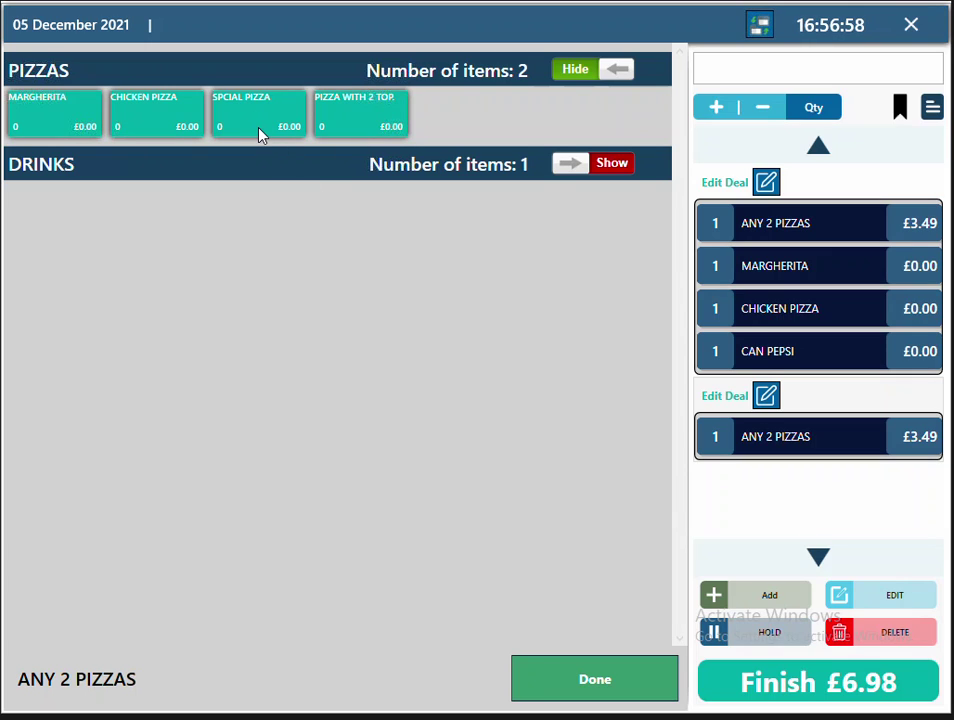
left_click(600, 690)
left_click(911, 25)
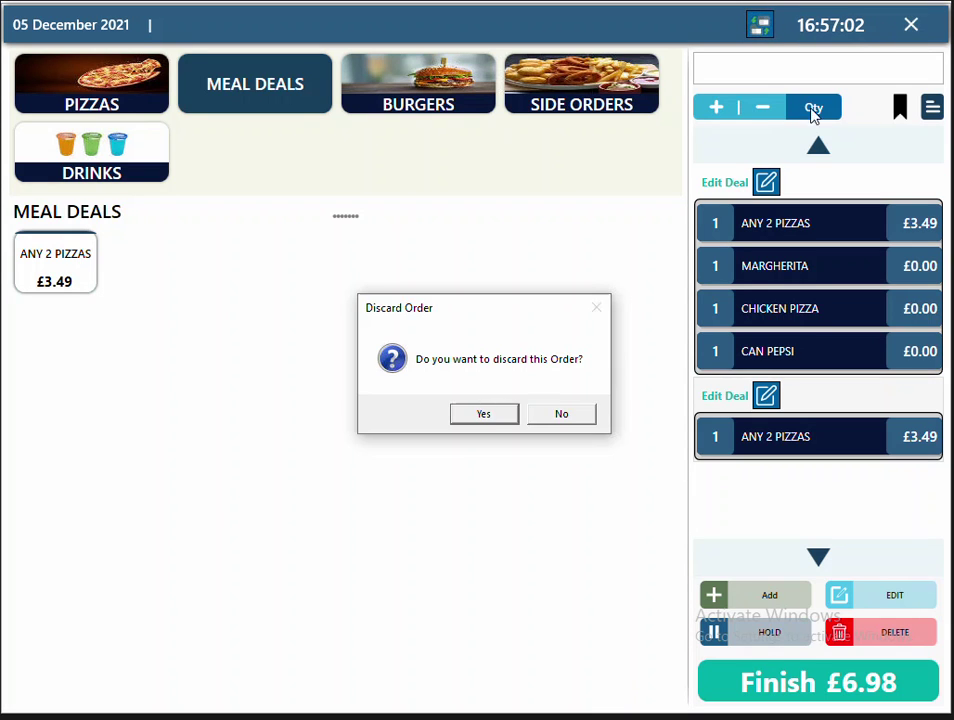
left_click(476, 420)
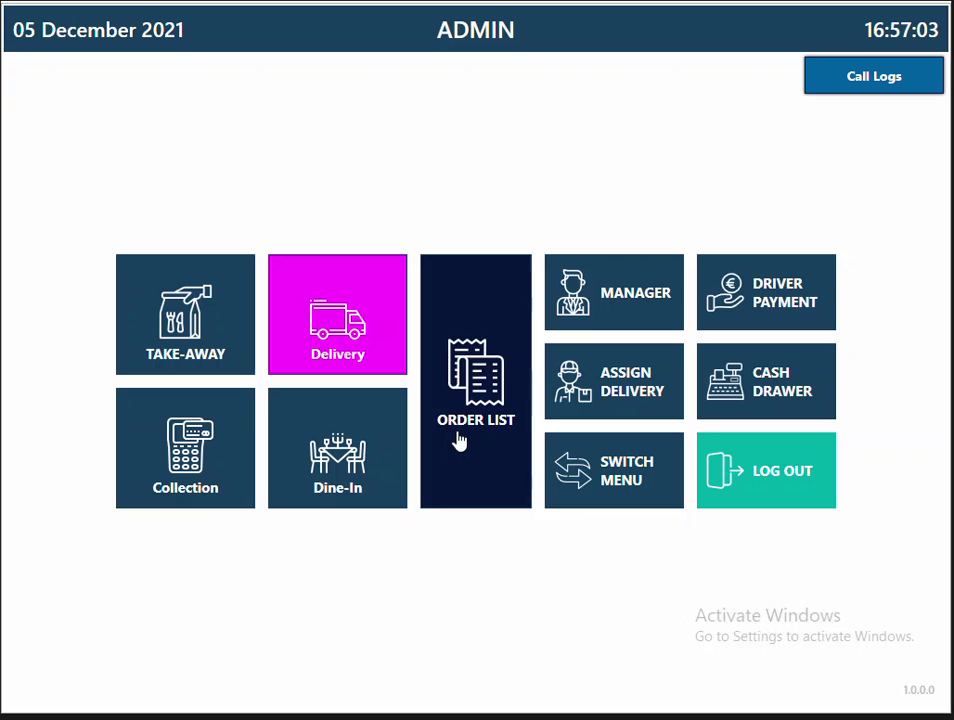
Step: Make SPCIAL PIZZA chargeable with an extra amount of £1.00 in the PIZZAS sub menu of ANY 2 PIZZAS, save it and leave the setup
left_click(612, 292)
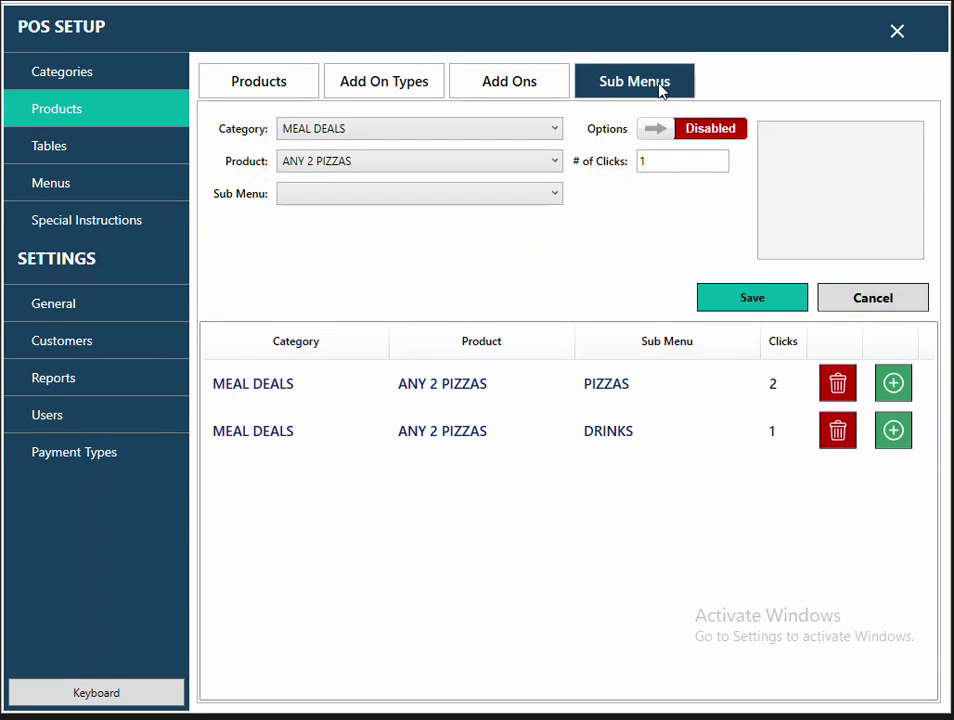
left_click(347, 170)
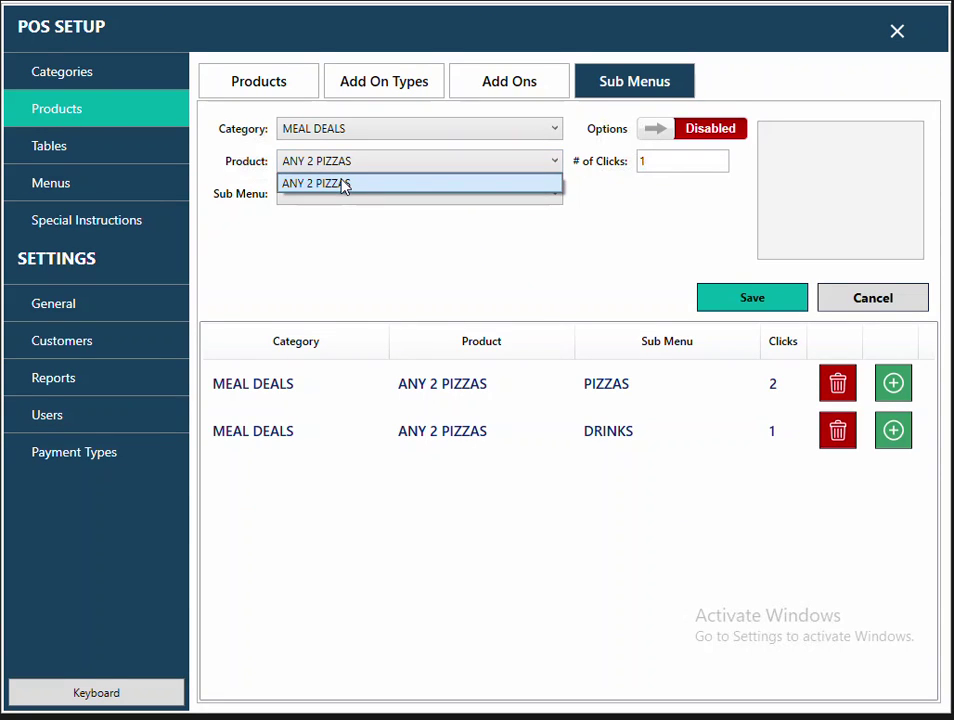
left_click(344, 180)
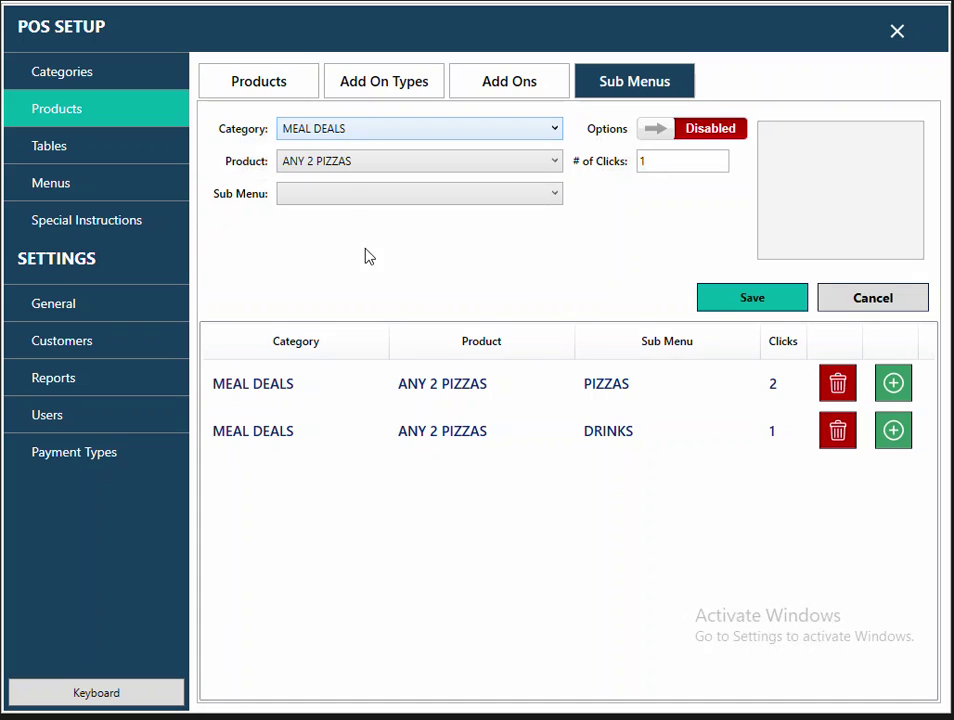
left_click(893, 385)
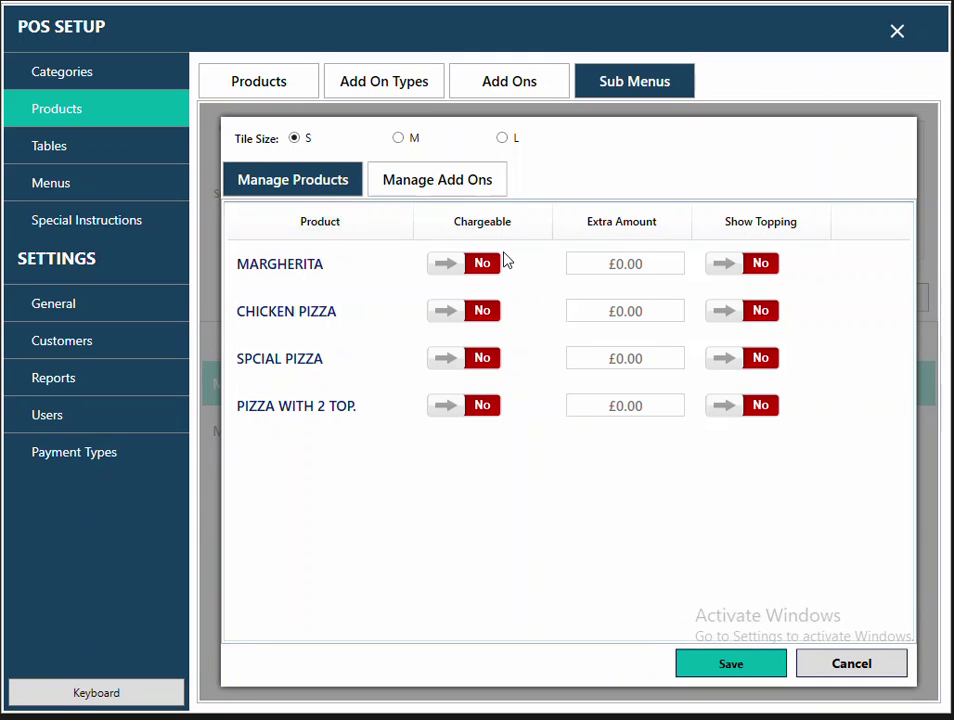
left_click(480, 370)
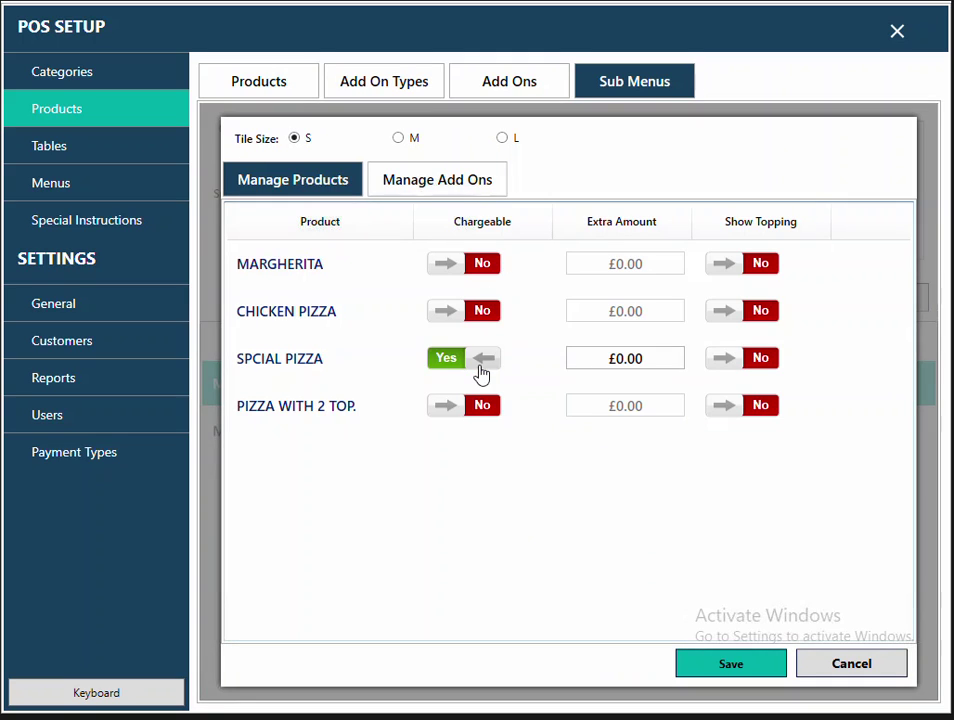
left_click(639, 356)
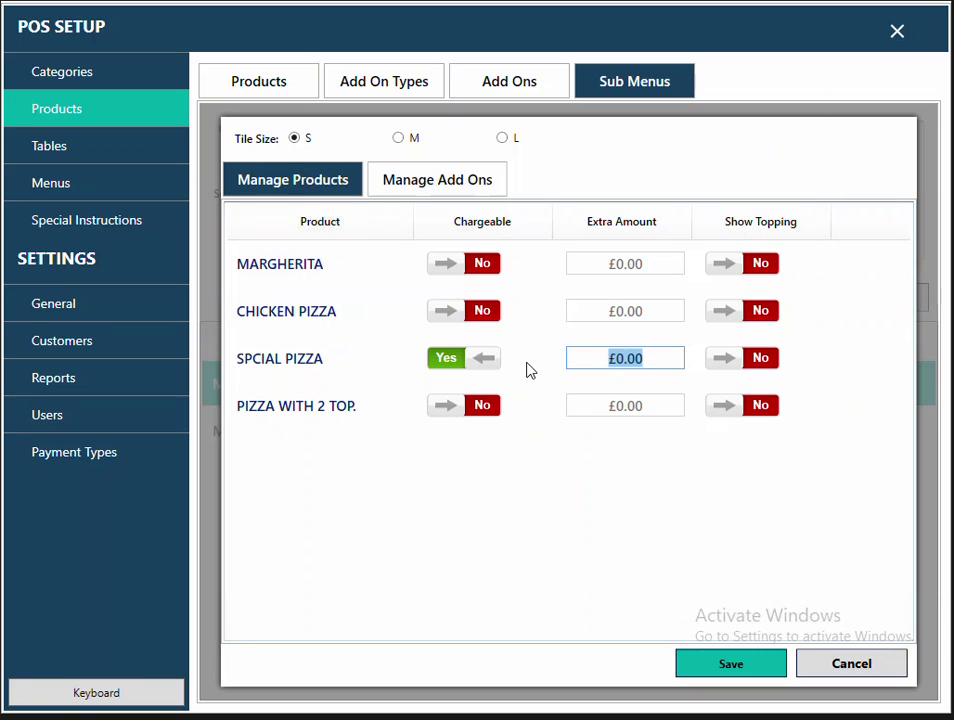
type("1")
key("BackSpace")
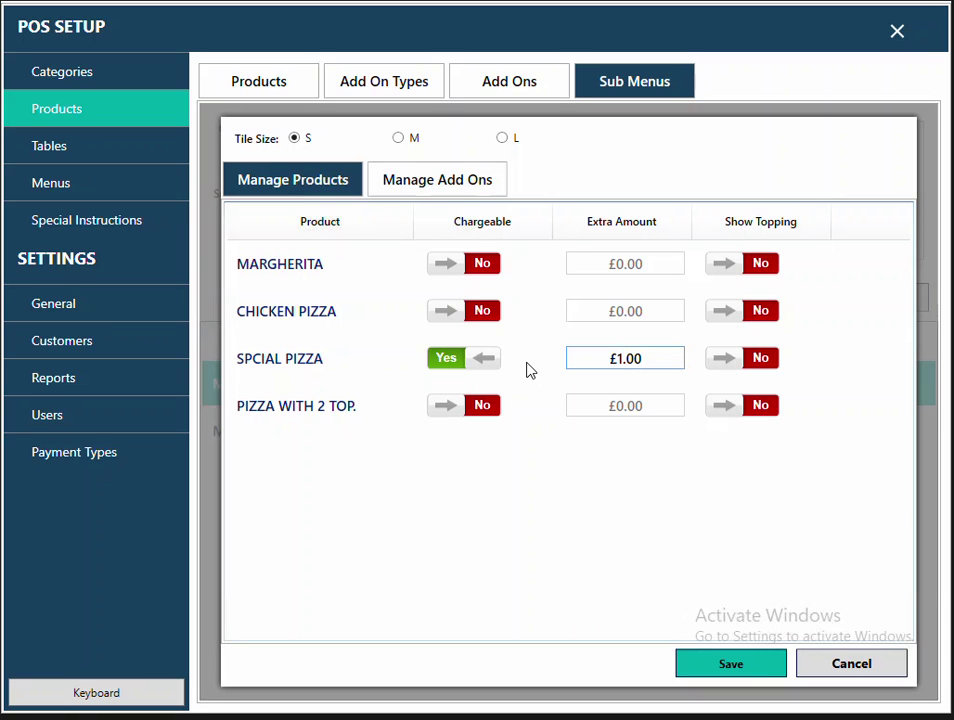
left_click(746, 672)
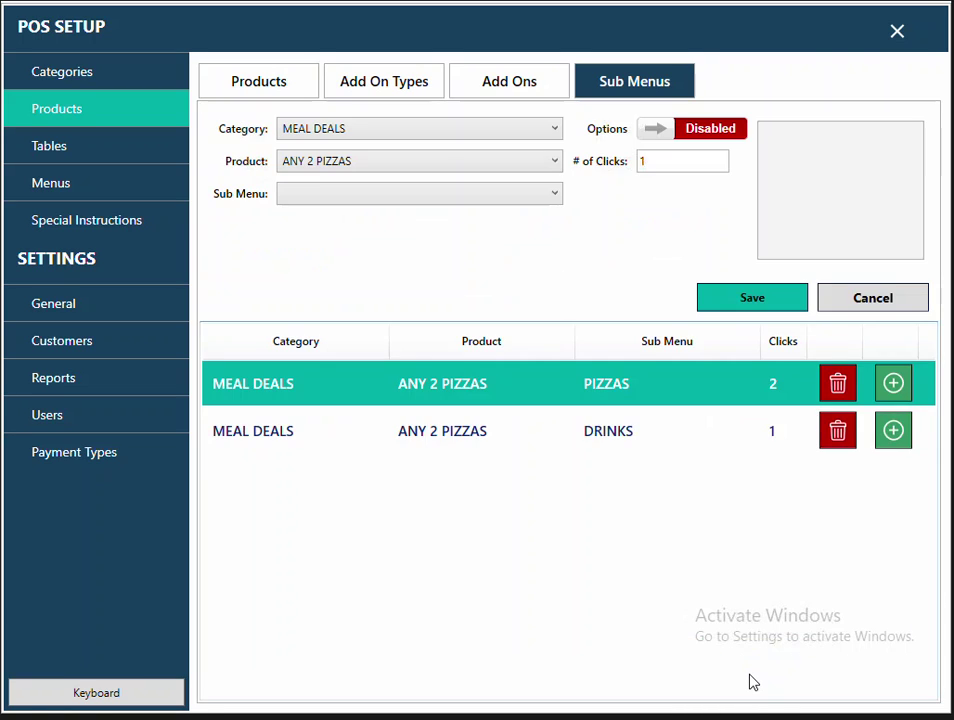
left_click(897, 31)
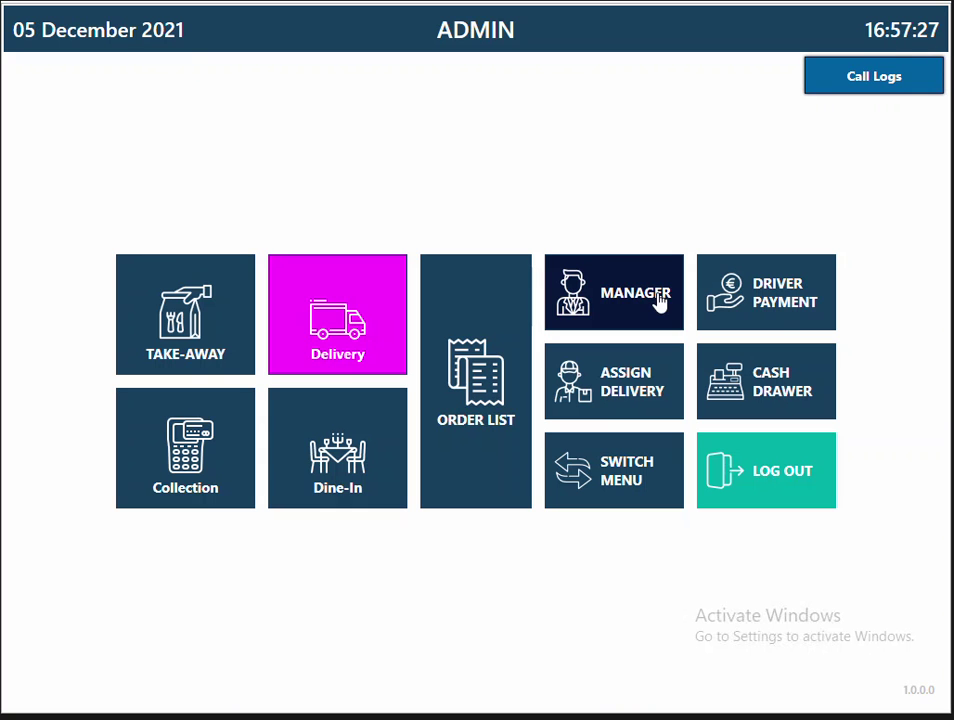
Step: Add an ANY 2 PIZZAS deal with SPCIAL PIZZA, CHICKEN PIZZA and CAN PEPSI to a new take-away order, and delete the deal
left_click(221, 332)
left_click(257, 110)
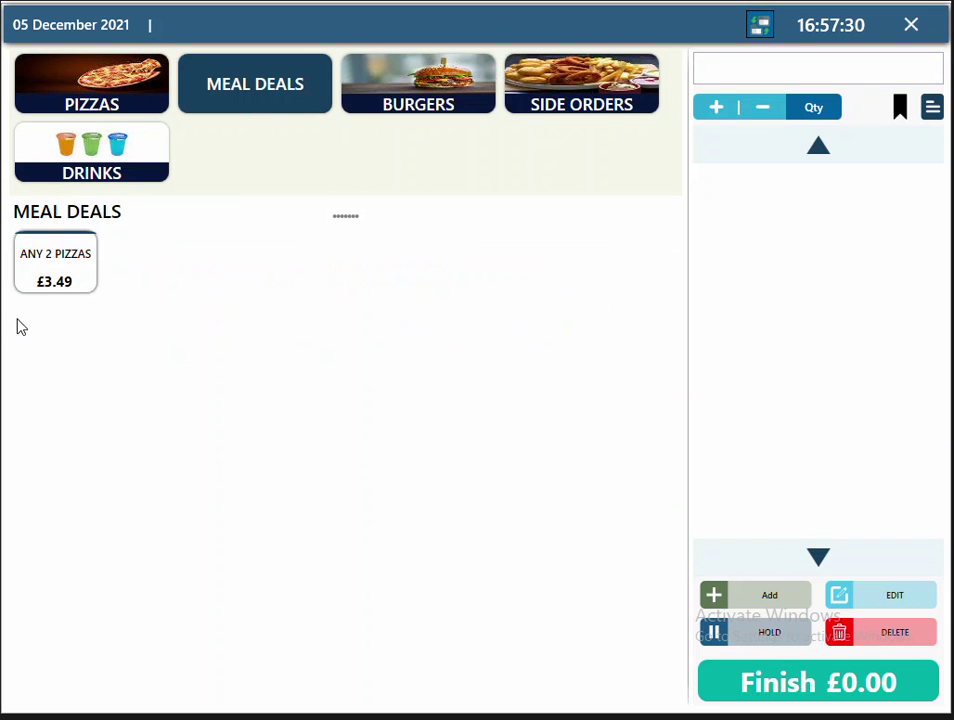
left_click(56, 282)
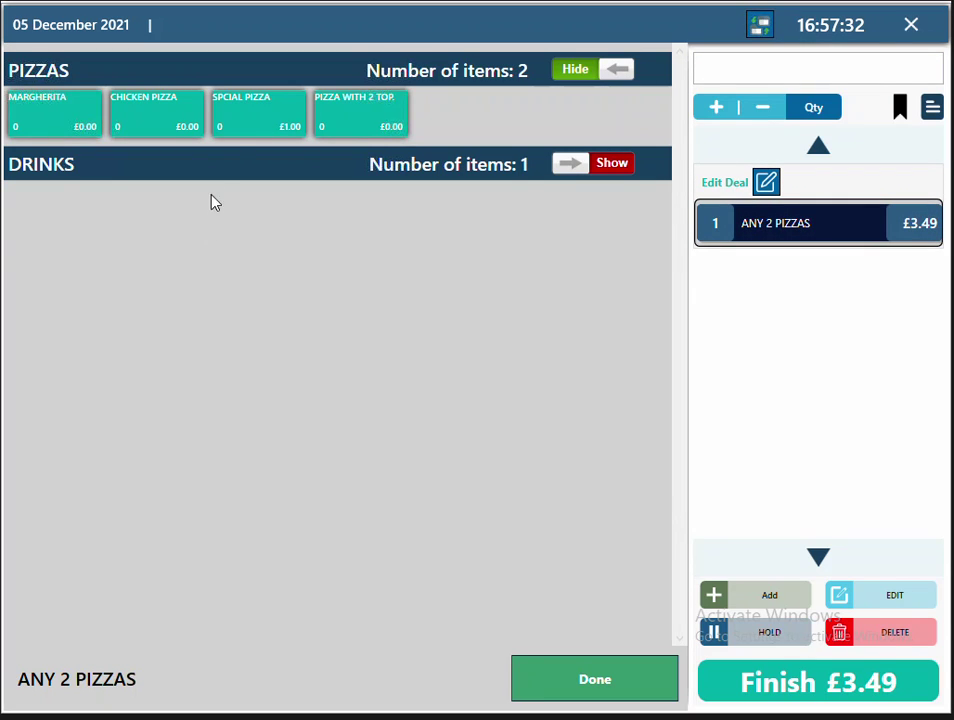
left_click(248, 130)
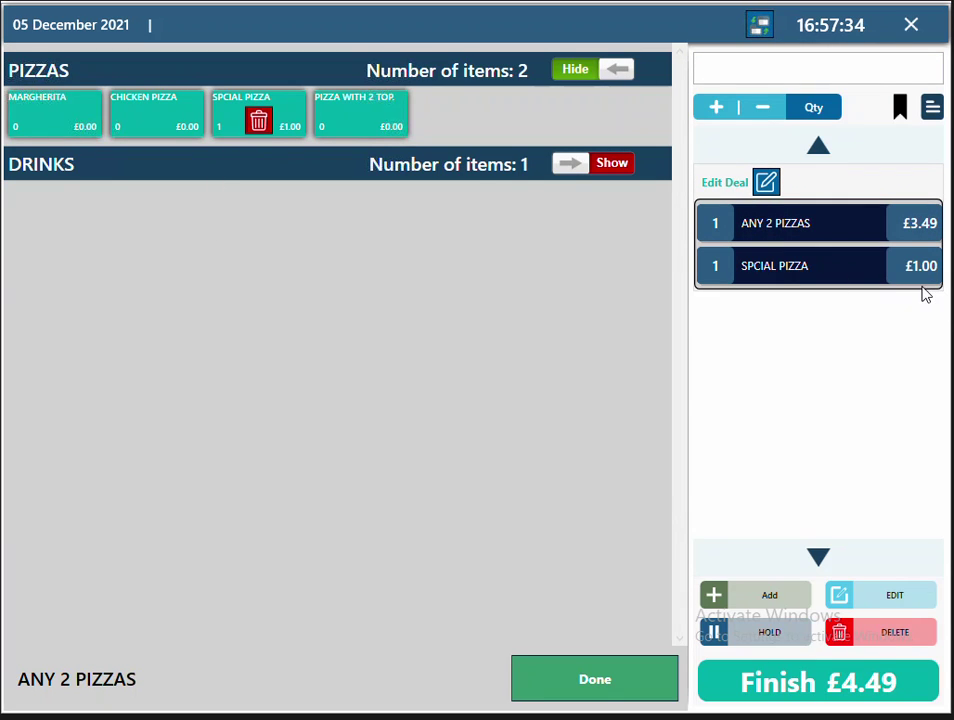
left_click(140, 124)
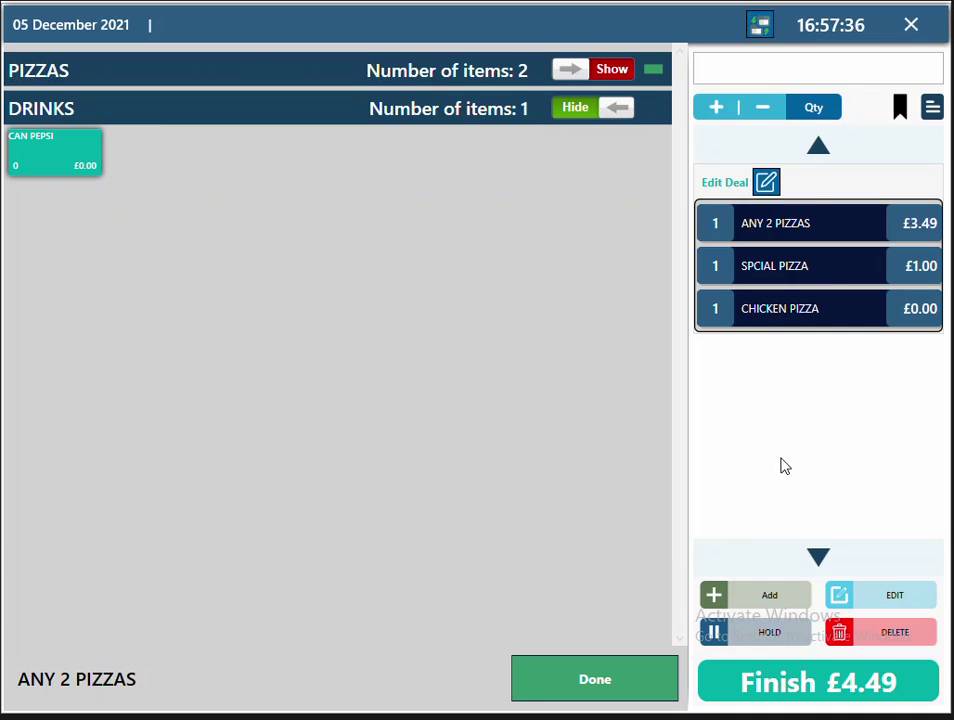
left_click(70, 162)
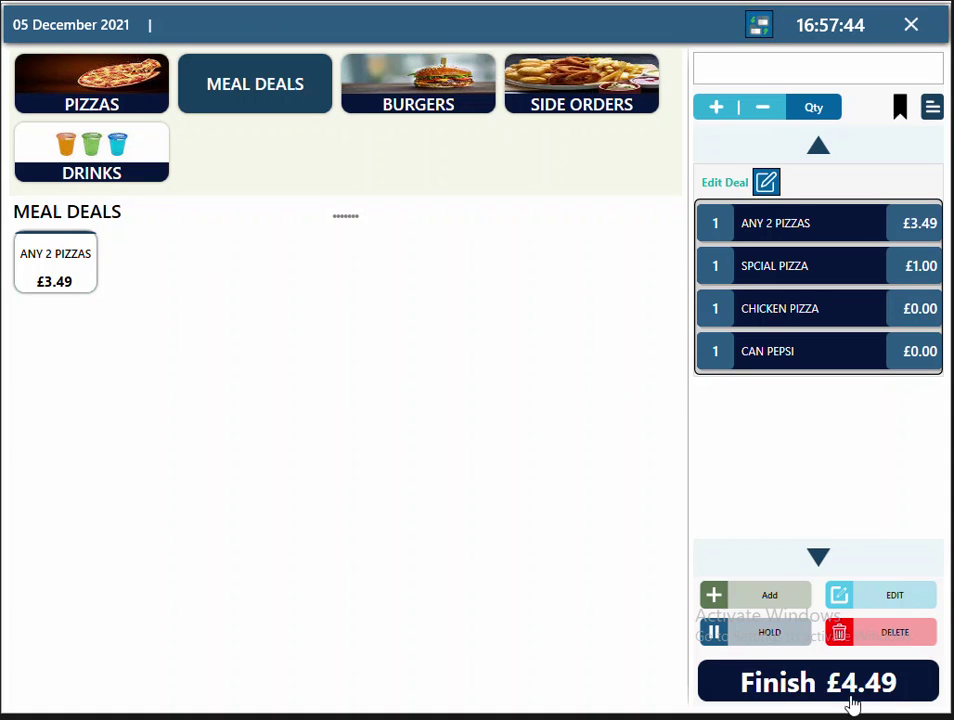
left_click(895, 632)
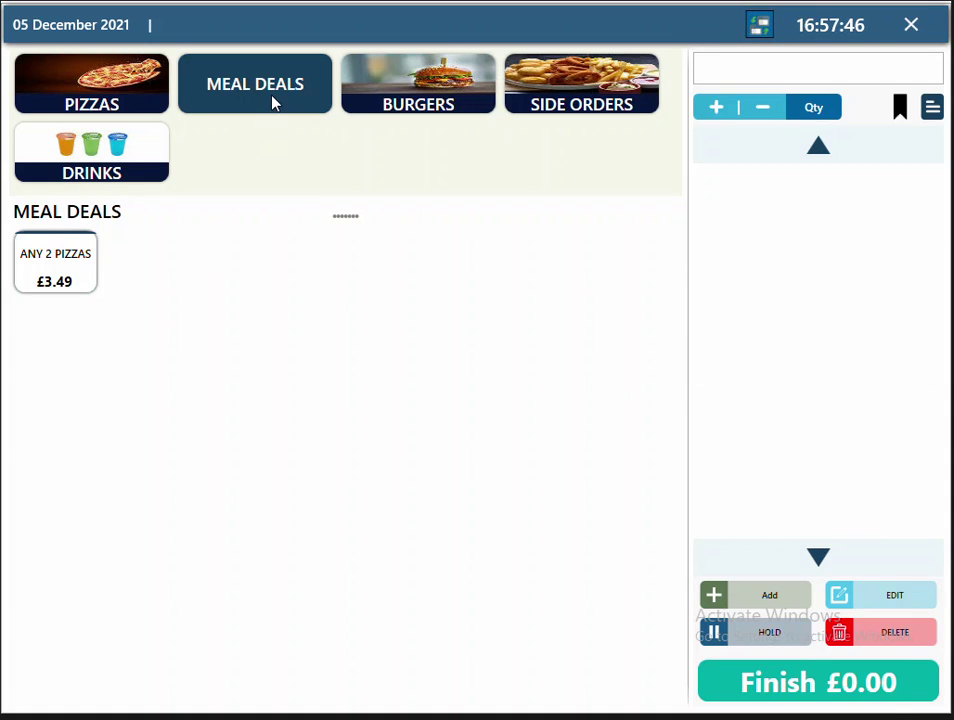
Step: Add an ANY 2 PIZZAS deal with MARGHERITA, CHICKEN PIZZA and CAN PEPSI to the emptied order, and discard the order
left_click(45, 264)
left_click(74, 126)
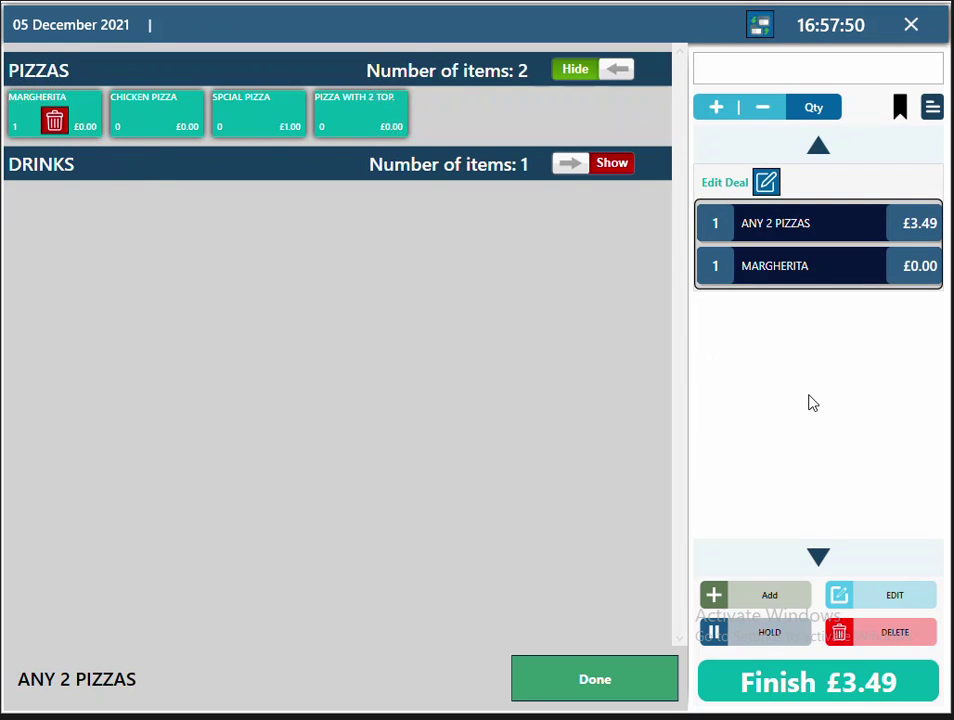
left_click(157, 127)
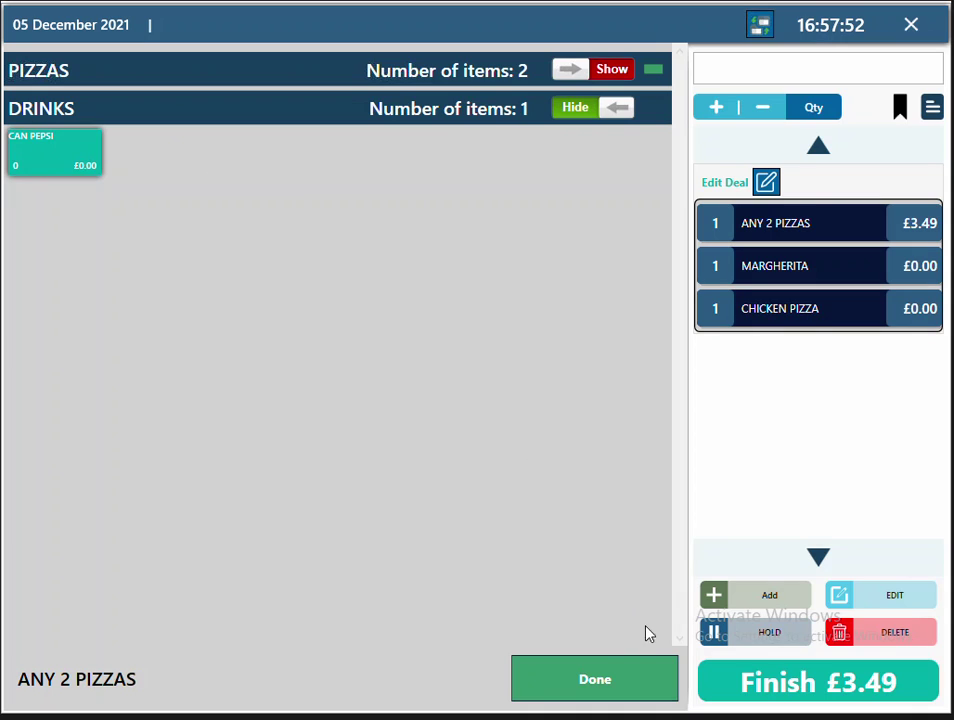
left_click(66, 164)
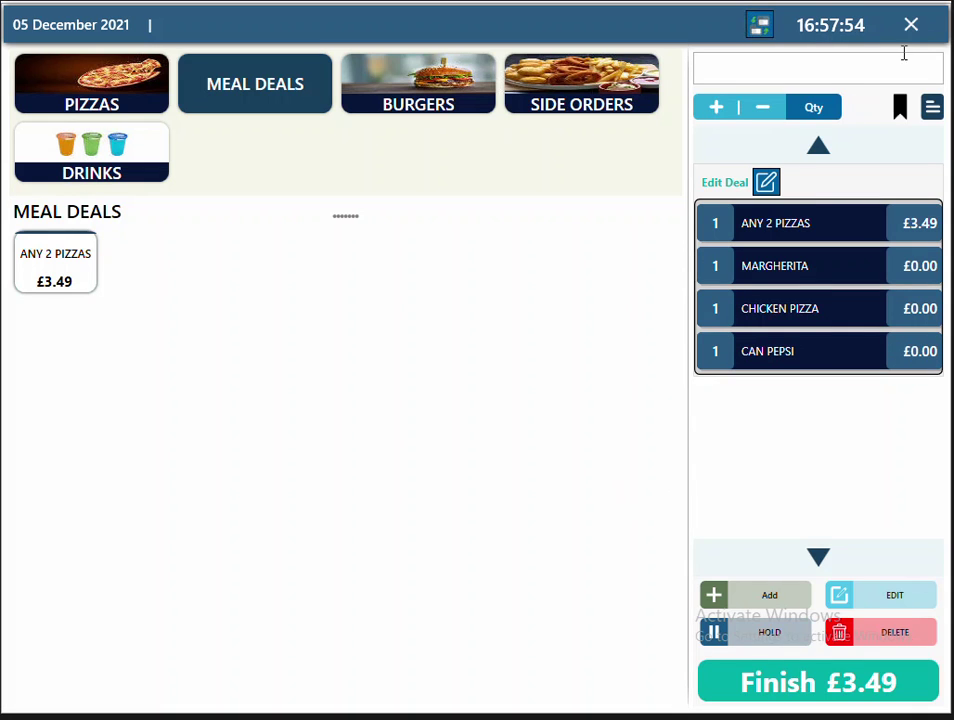
left_click(911, 26)
left_click(493, 415)
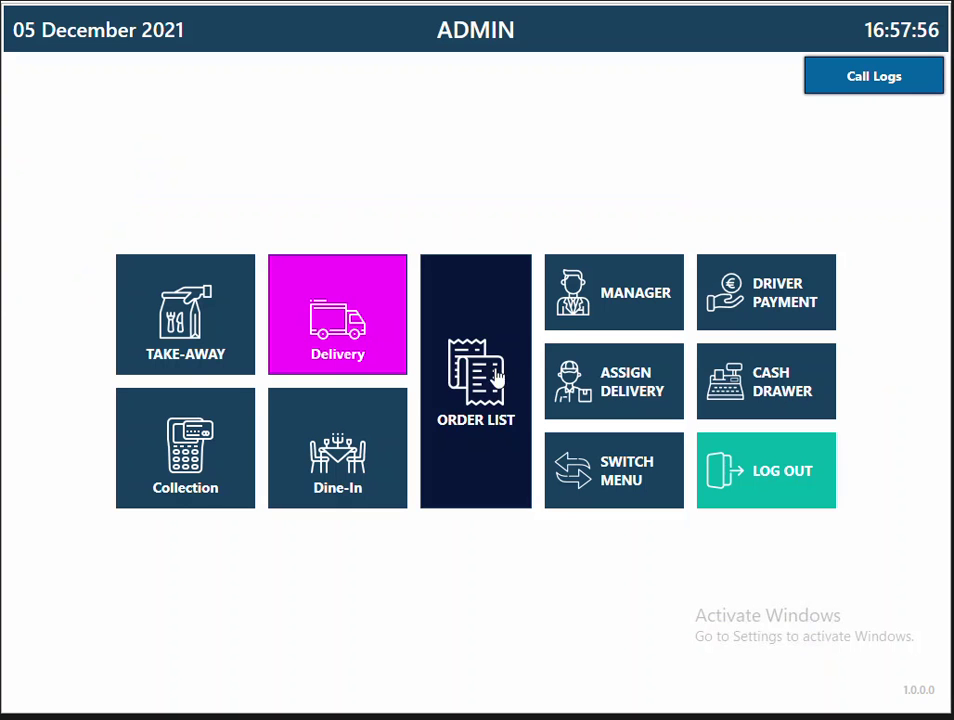
Step: Make all add-ons chargeable in the PIZZAS sub menu of ANY 2 PIZZAS
left_click(664, 332)
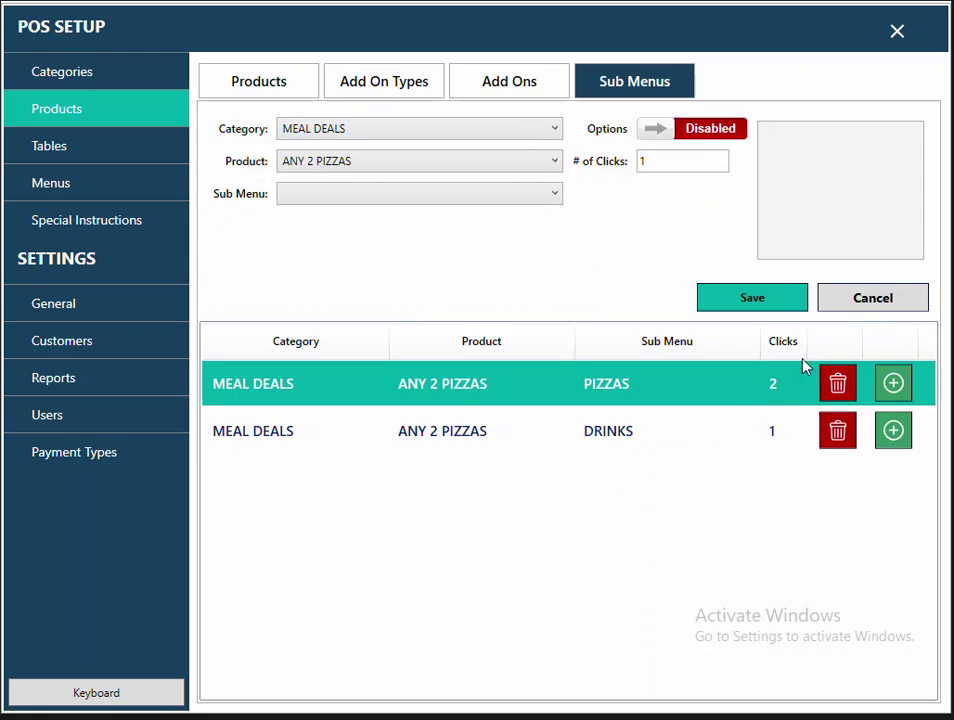
left_click(893, 385)
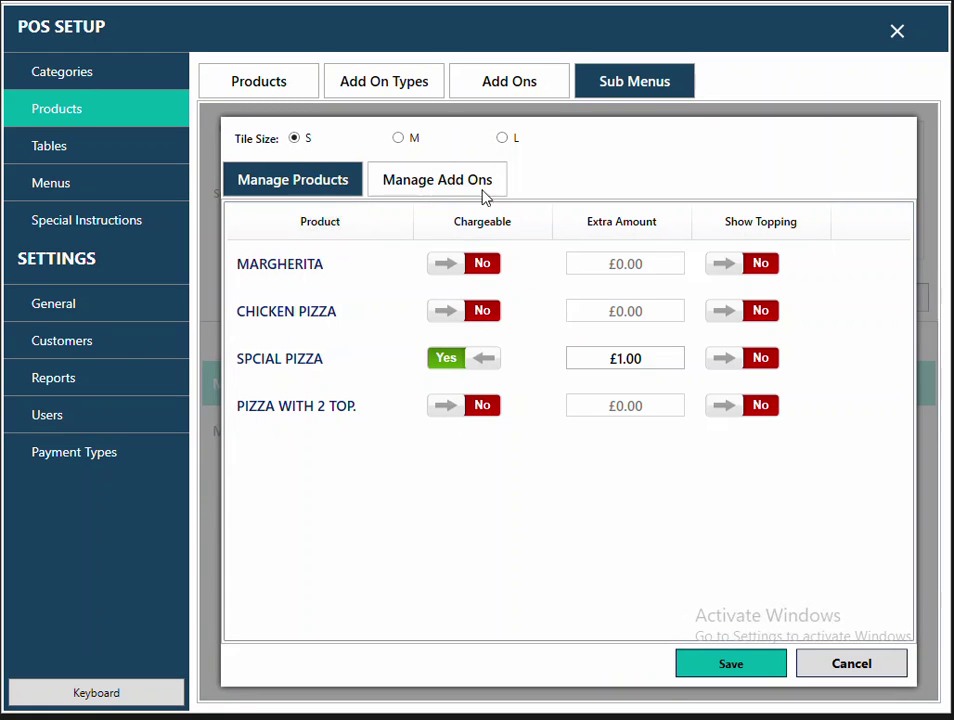
left_click(855, 666)
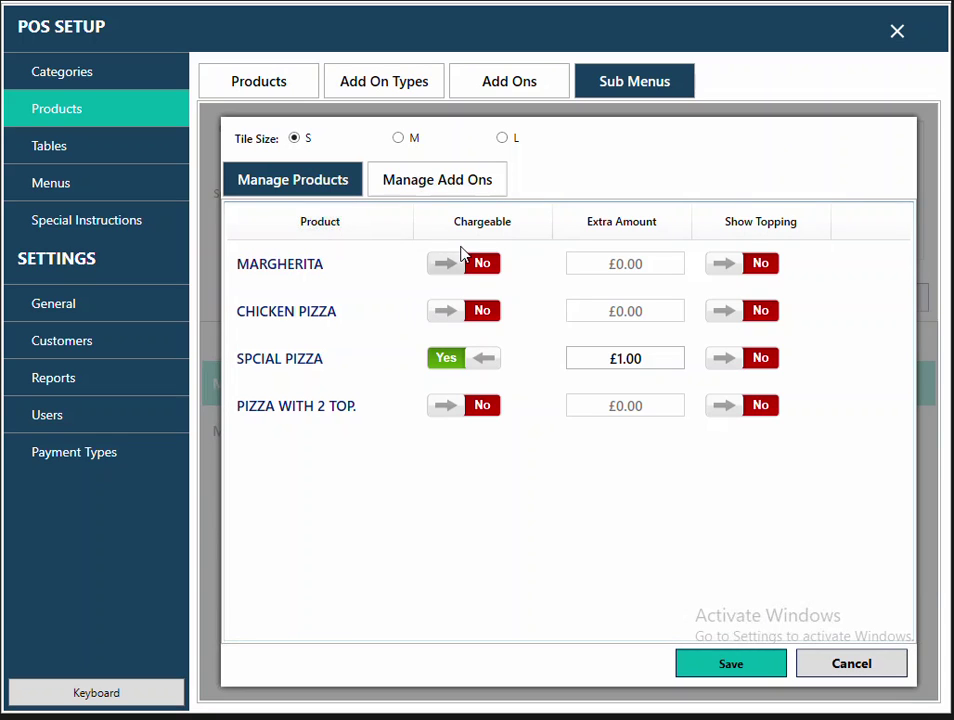
left_click(463, 177)
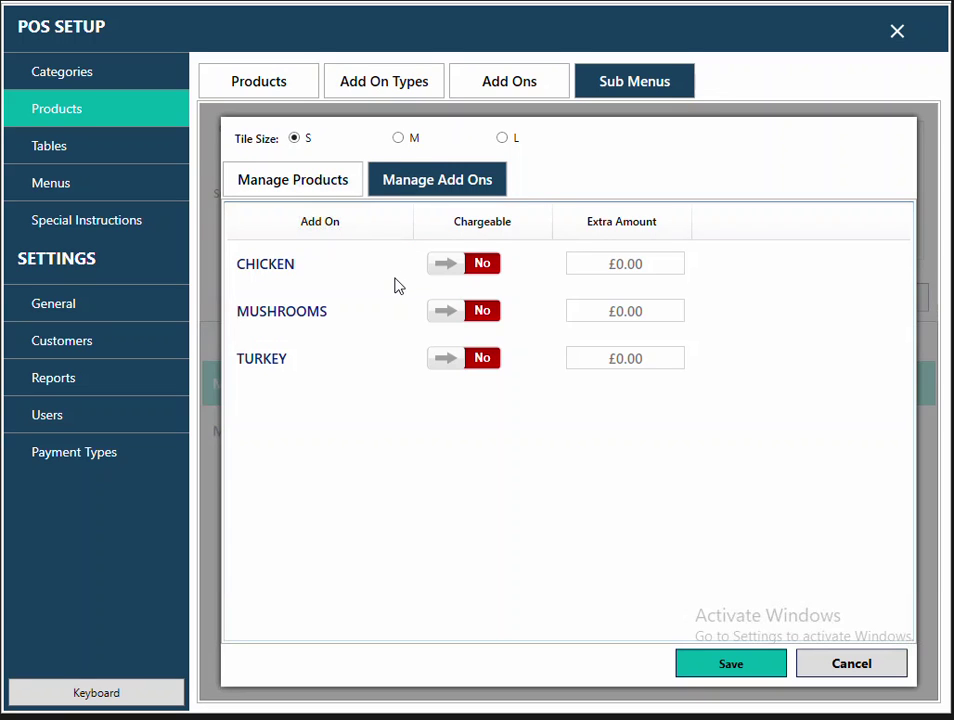
left_click(480, 226)
Step: Set the extra amount of the CHICKEN add-on to £0.50
left_click(642, 260)
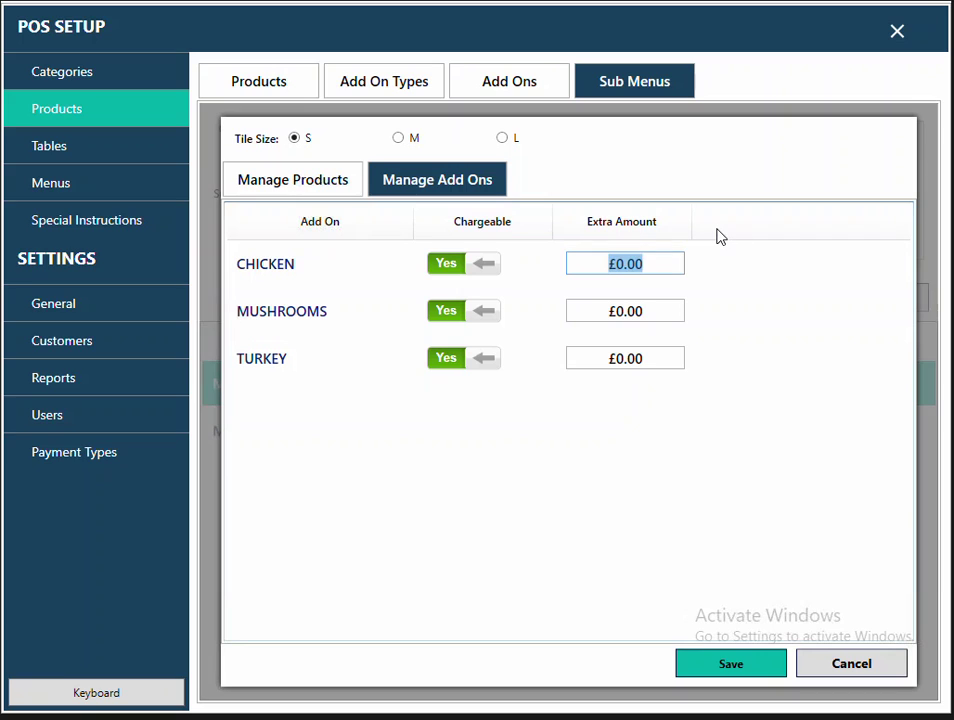
type("0.50")
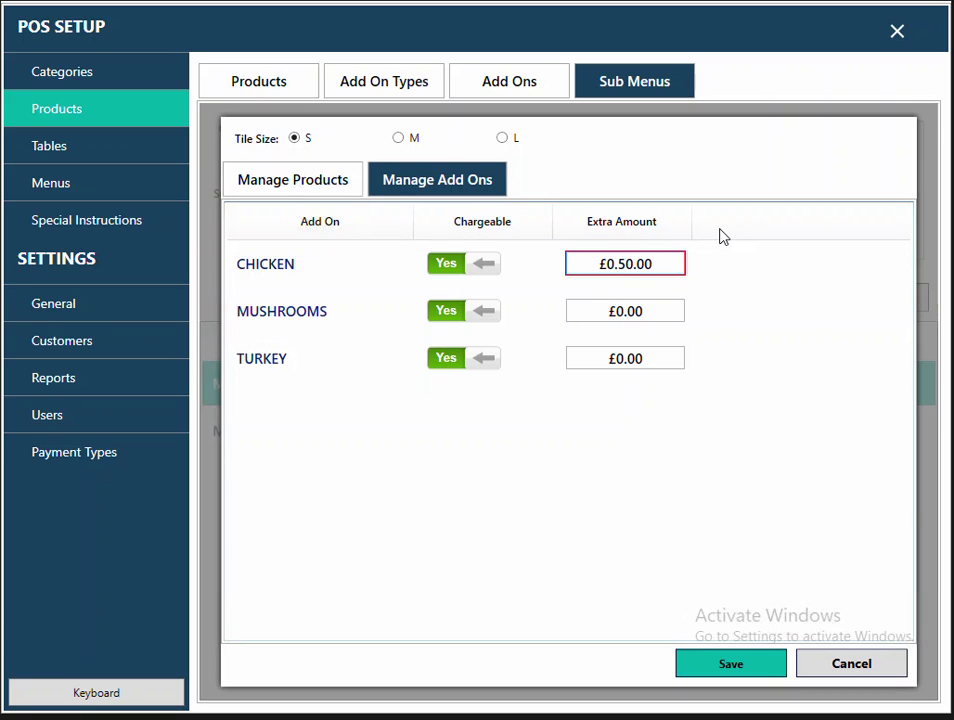
key("Delete")
key("Delete")
key("Delete")
Step: Set the extra amount of the MUSHROOMS add-on to £0.50
left_click(660, 317)
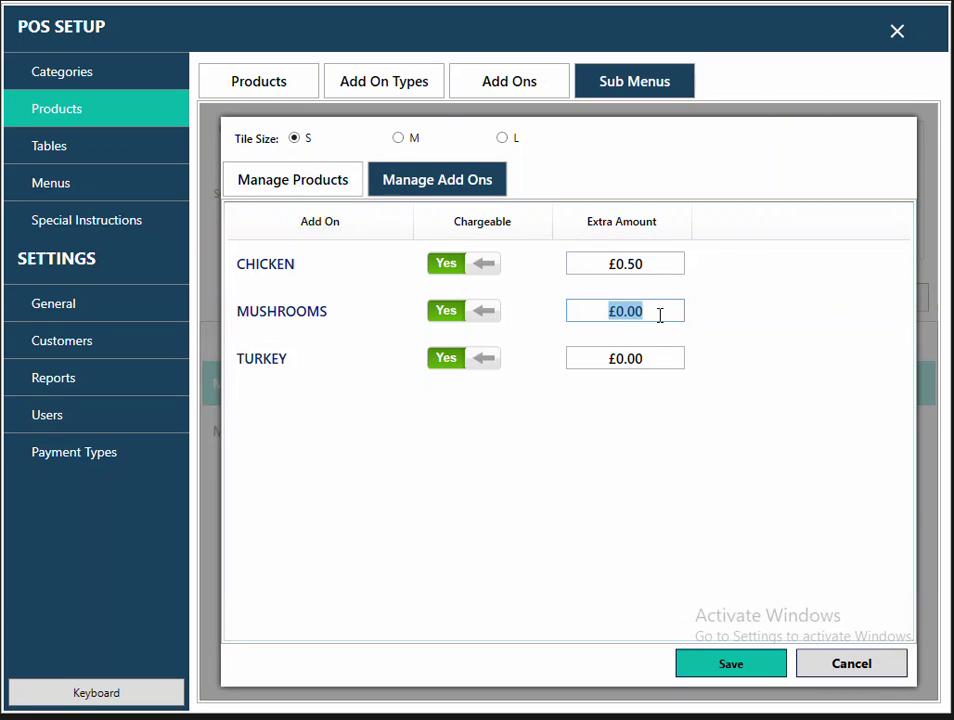
type("0.50")
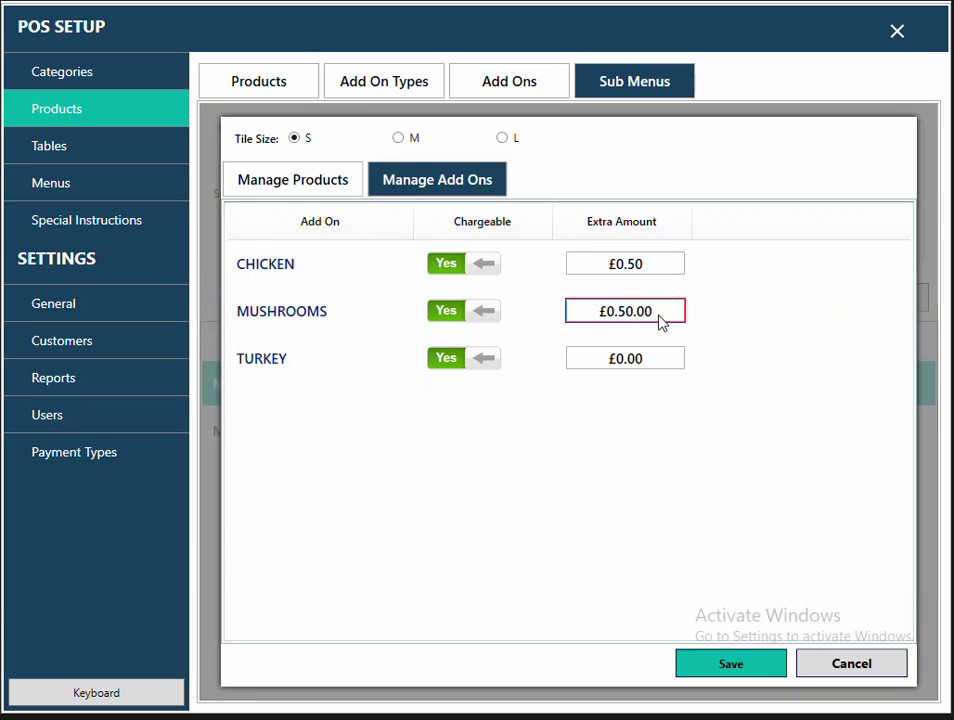
key("Delete")
key("Delete")
key("Delete")
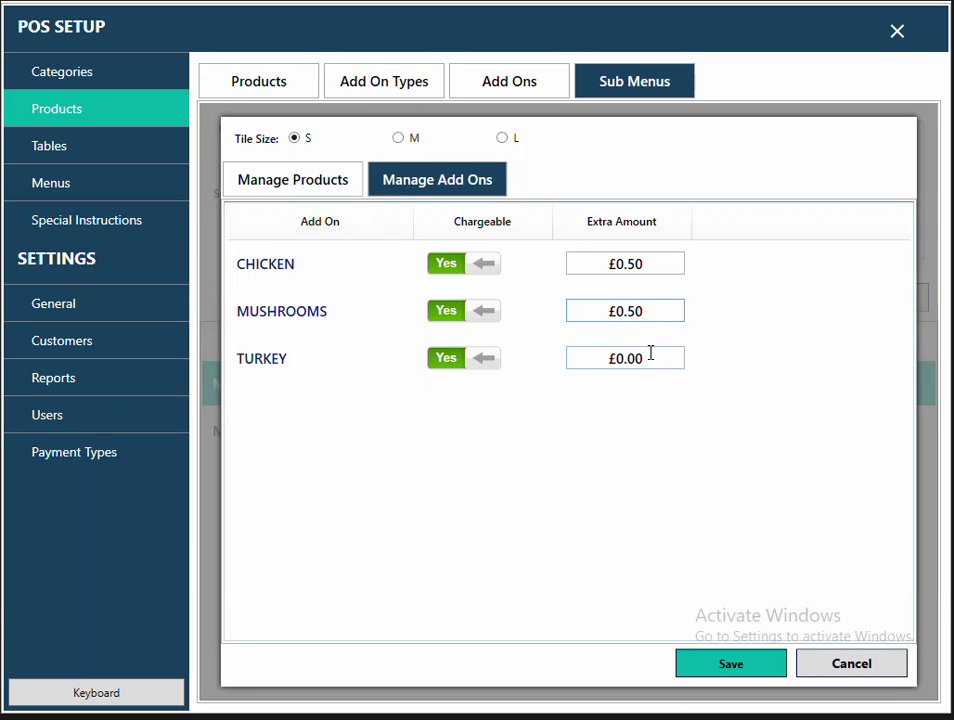
Step: Set the extra amount of the TURKEY add-on to £0.50 and save the add-on charges
left_click(650, 353)
type("0.50")
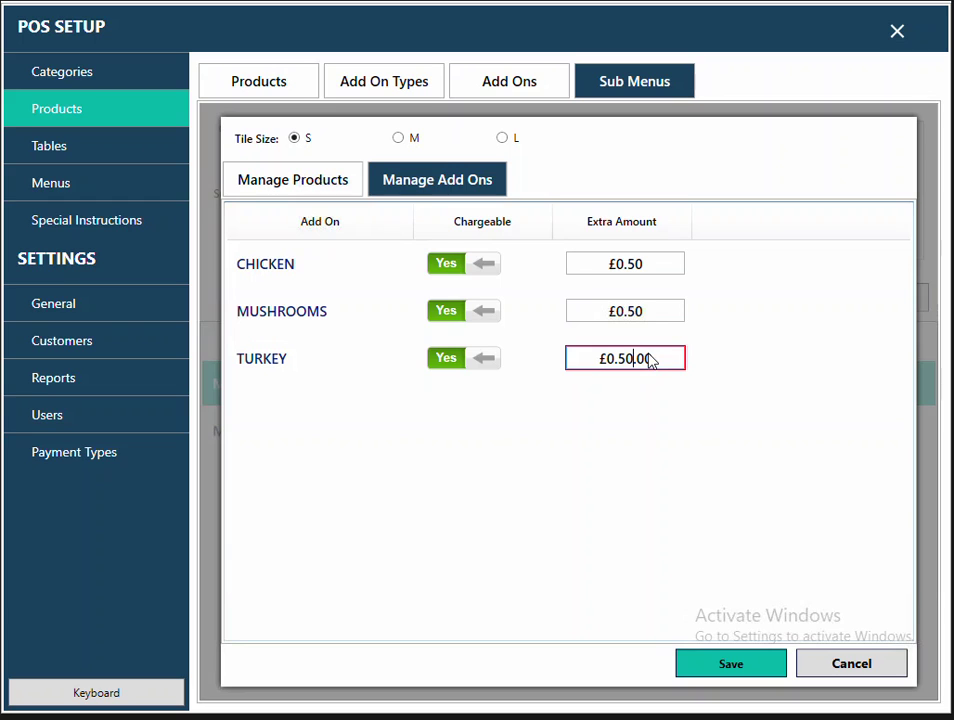
key("Delete")
key("Delete")
key("Delete")
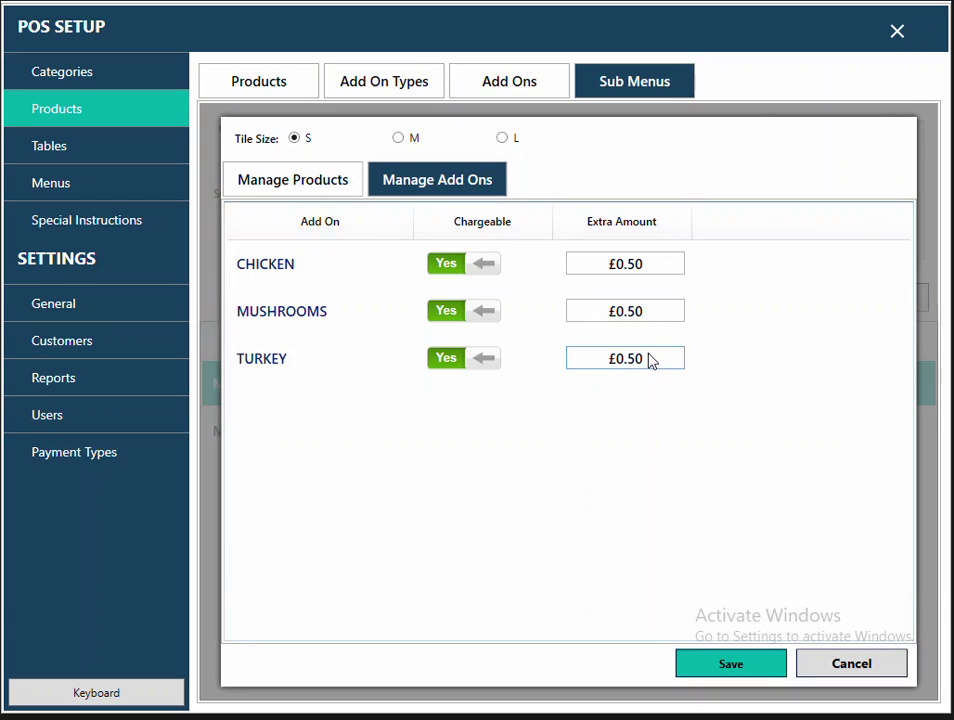
left_click(763, 677)
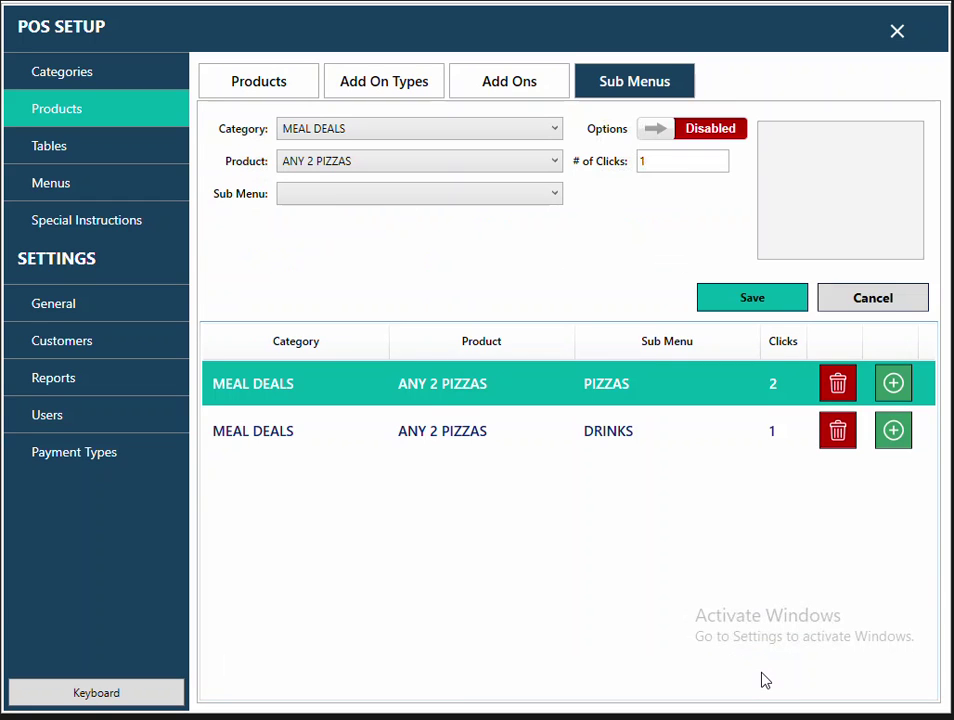
Step: Enable Show Topping for all four products in the PIZZAS sub menu of ANY 2 PIZZAS, save, and close the POS setup
left_click(891, 383)
left_click(320, 190)
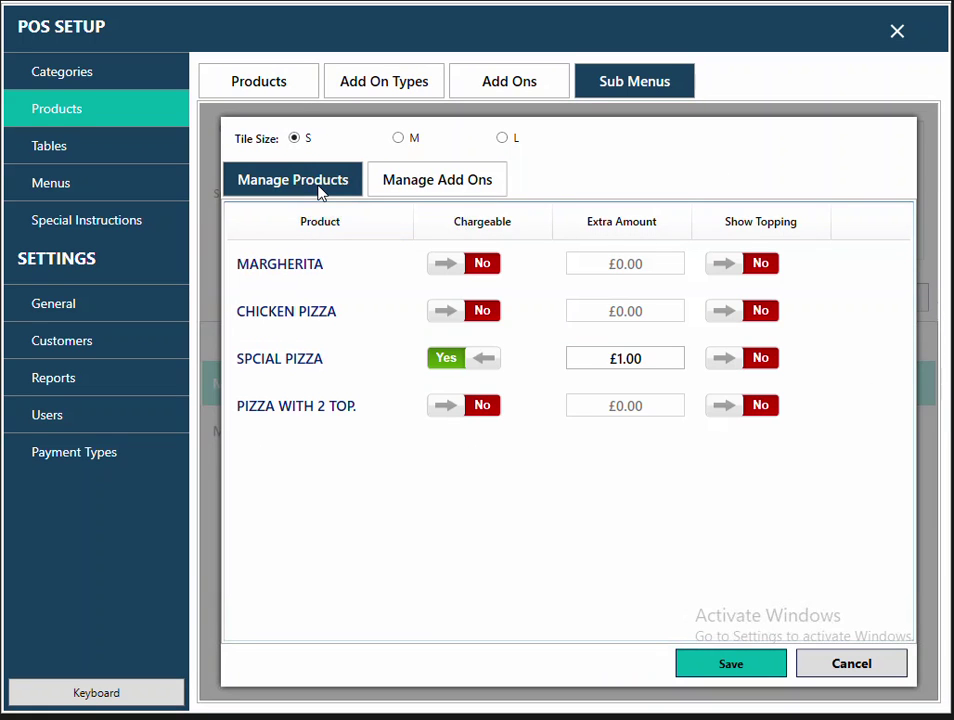
left_click(763, 266)
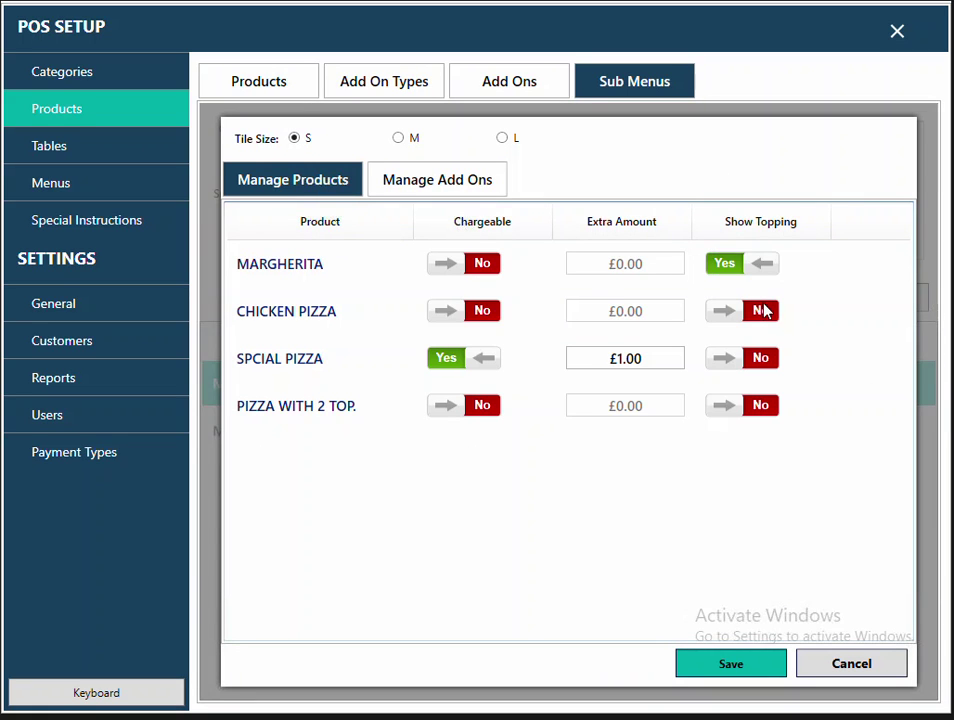
left_click(756, 310)
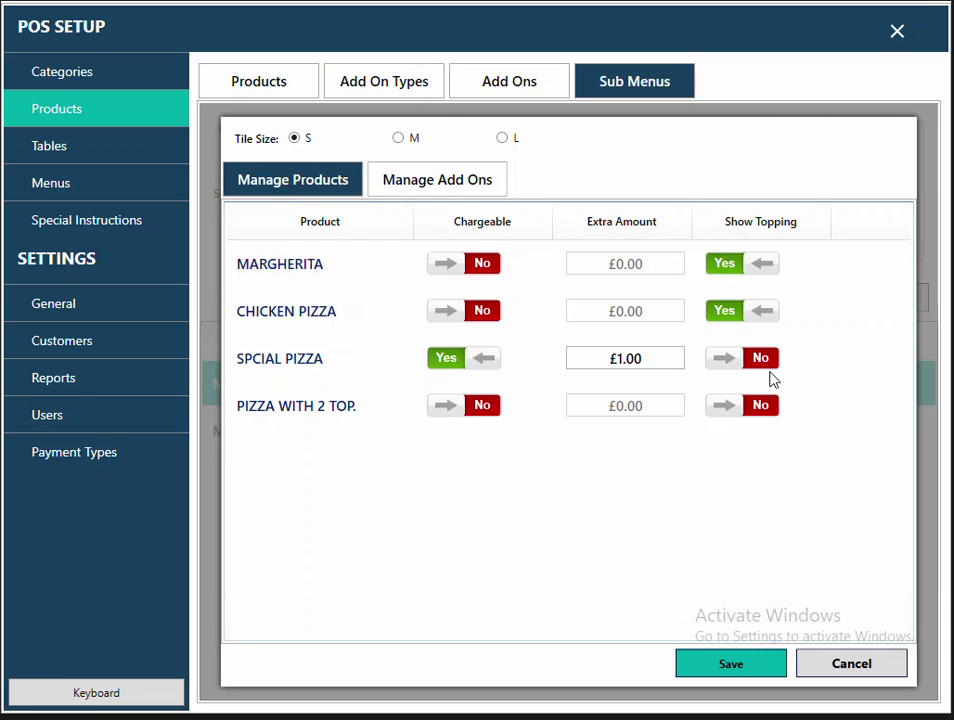
left_click(757, 226)
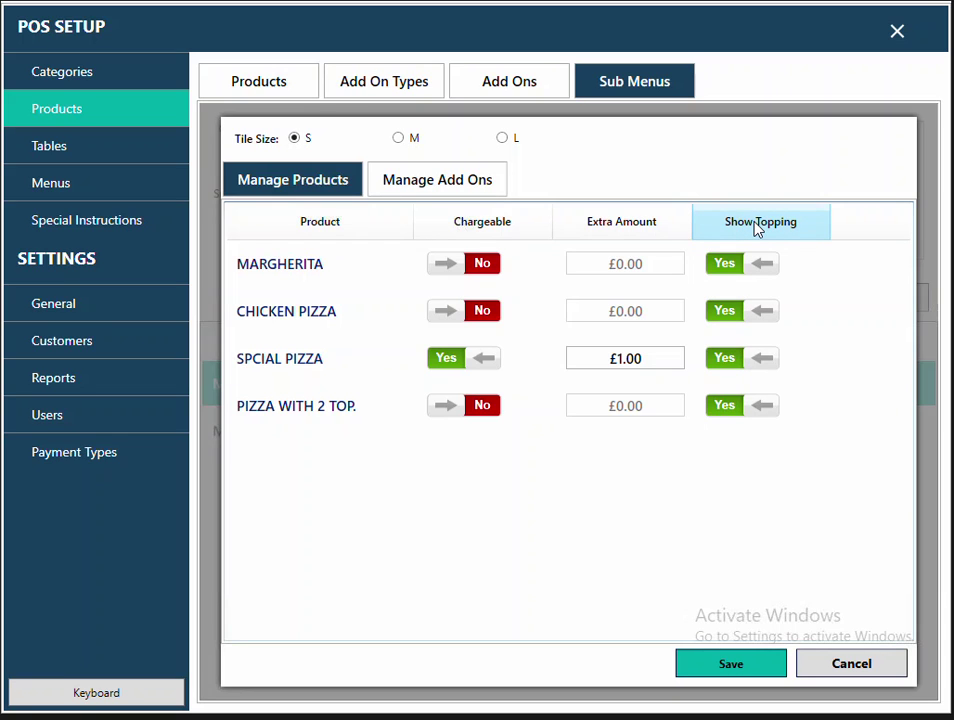
left_click(732, 668)
left_click(895, 32)
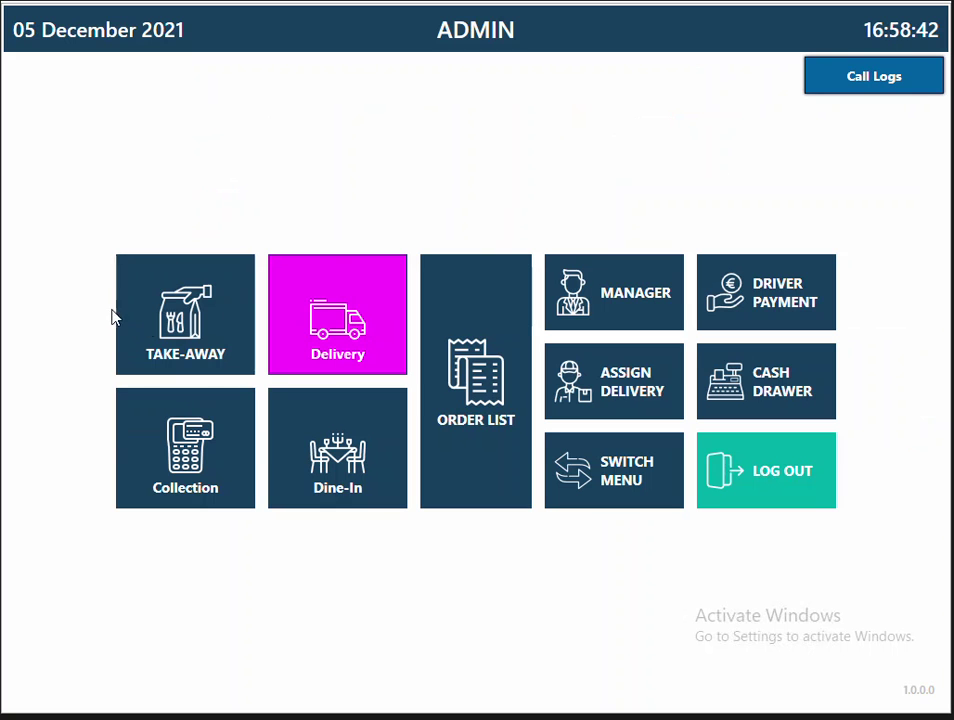
Step: Start a take-away order with the ANY 2 PIZZAS deal, choosing MARGHERITA, CHICKEN PIZZA and CAN PEPSI
left_click(175, 322)
left_click(300, 89)
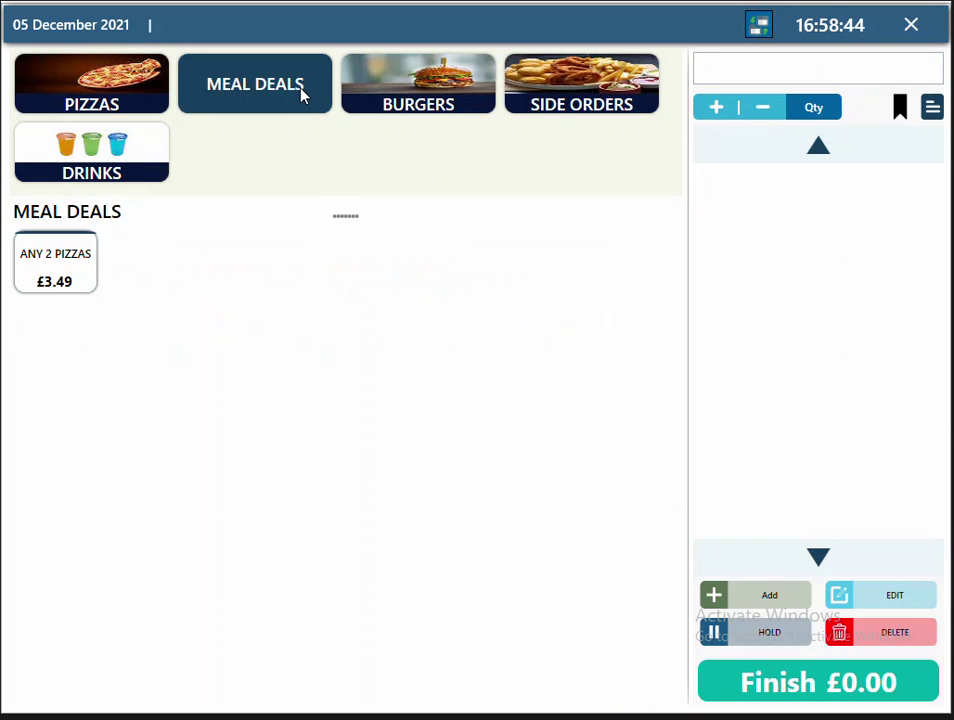
left_click(76, 276)
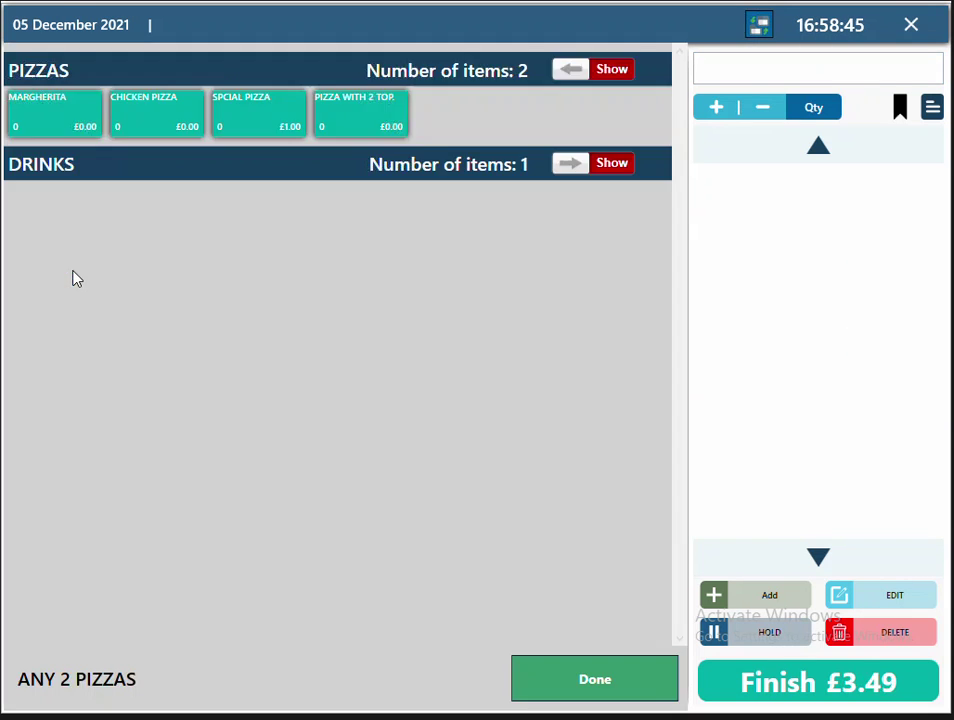
left_click(28, 118)
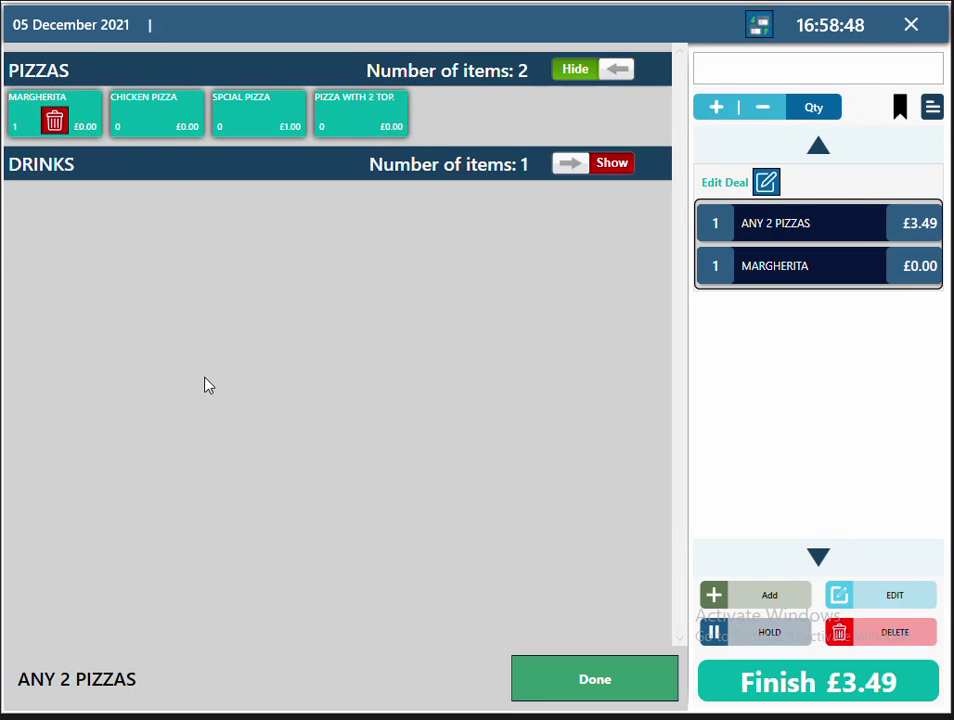
left_click(137, 119)
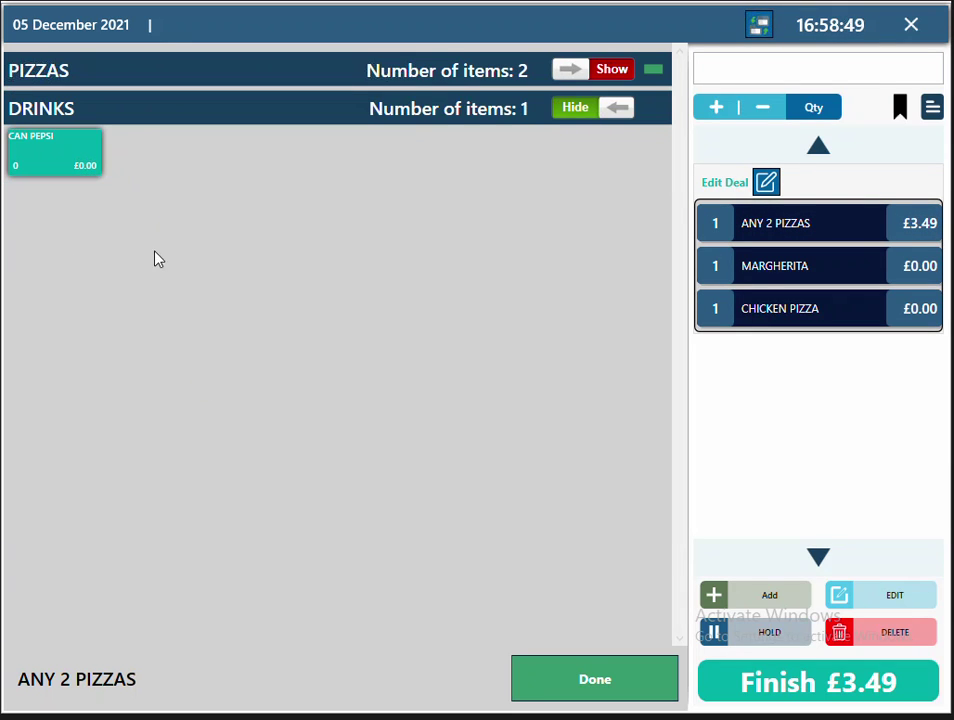
left_click(79, 164)
Step: Check the toppings and their prices offered for the MARGHERITA in the deal, and exit the take-away order
left_click(758, 275)
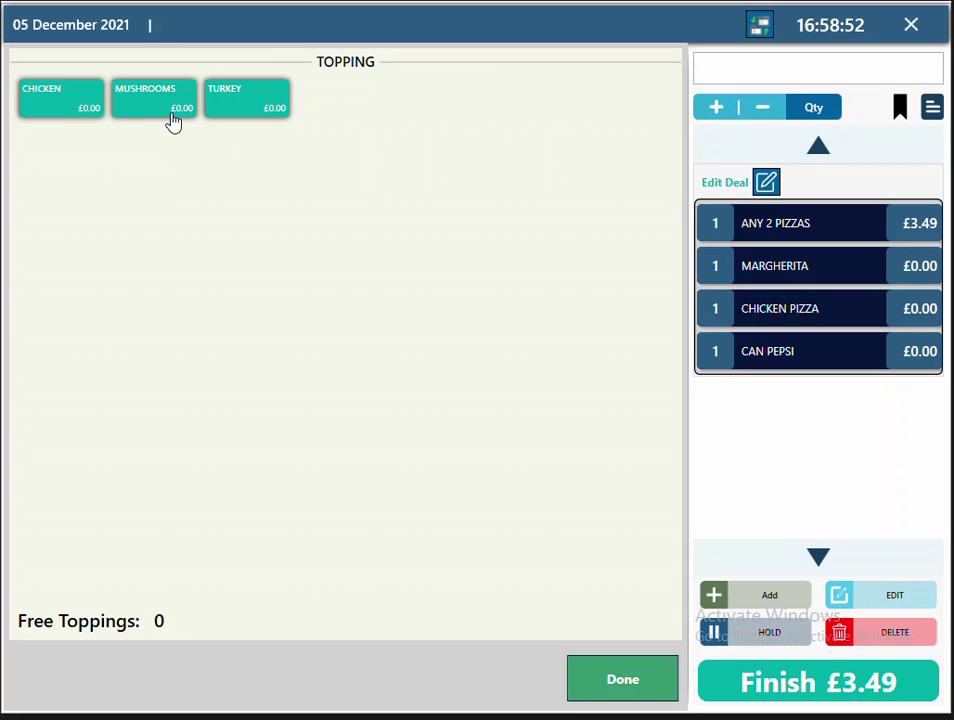
left_click(620, 667)
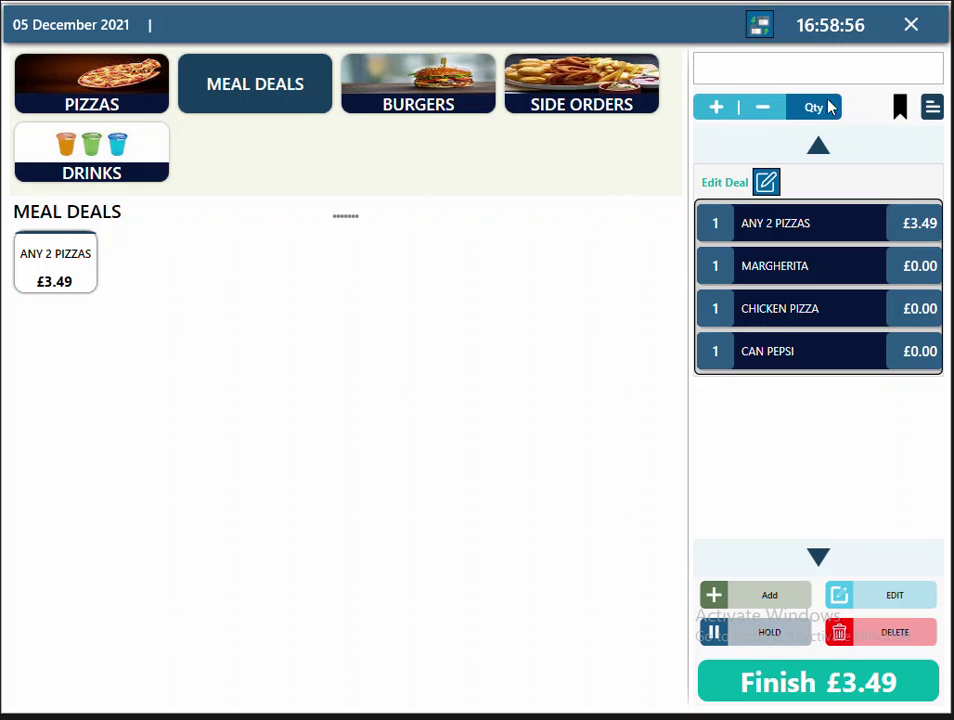
left_click(910, 25)
left_click(483, 414)
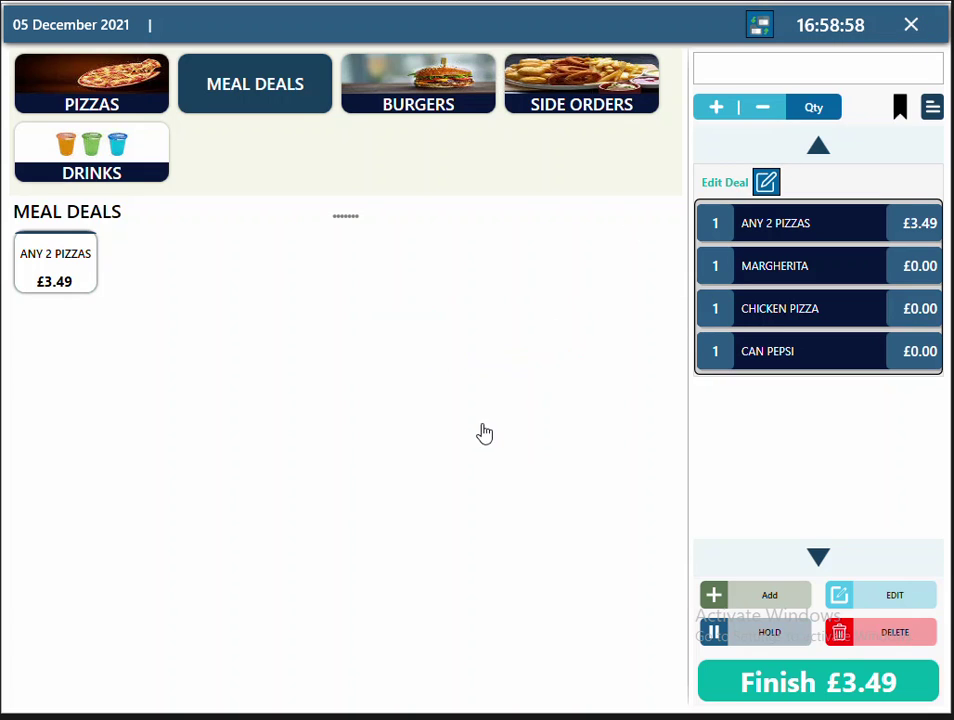